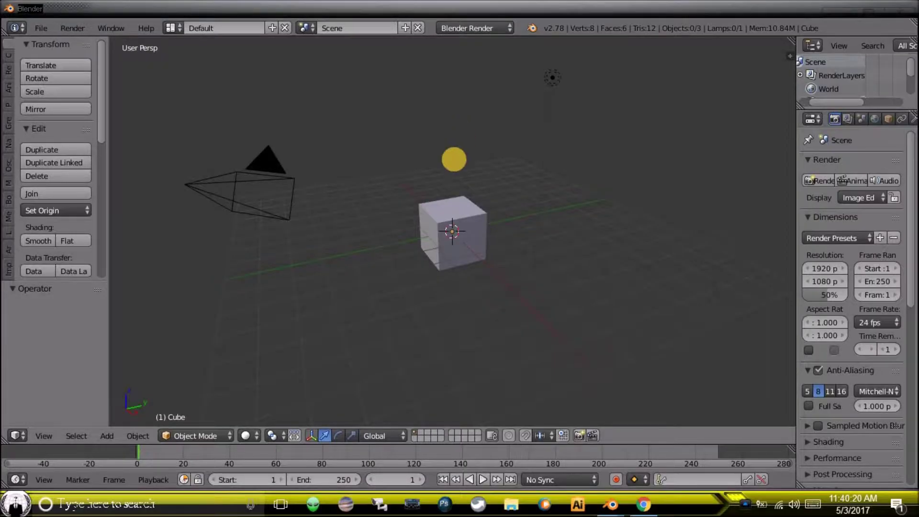
Delete the default cube, then orbit the view and delete the lamp
right_click(447, 210)
key("x")
left_click(447, 210)
middle_click_drag(374, 238, 470, 240)
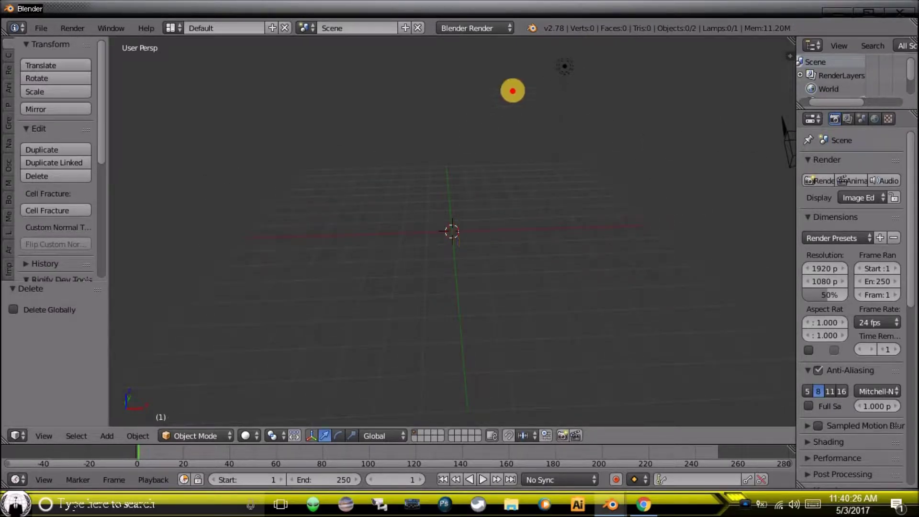
right_click(567, 69)
key("x")
left_click(568, 68)
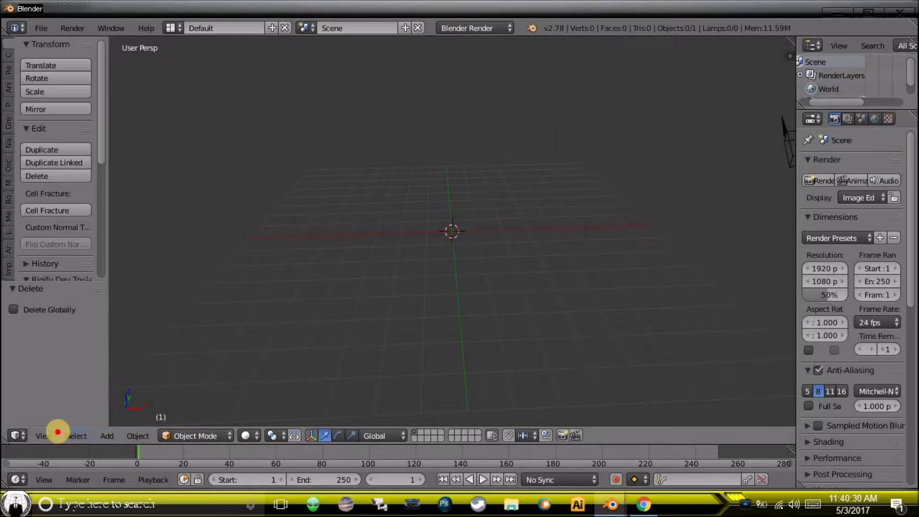
Add a Text object and rotate it 90° on X so it stands upright
left_click(107, 435)
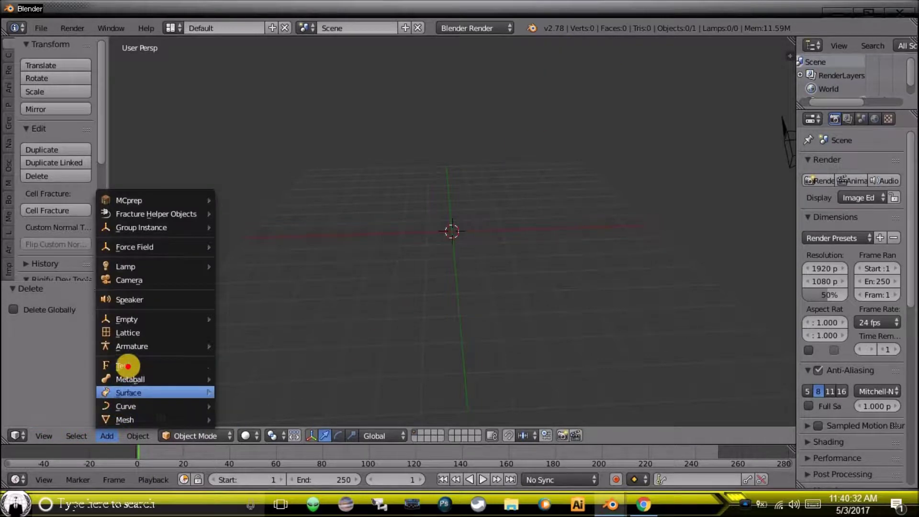
left_click(128, 366)
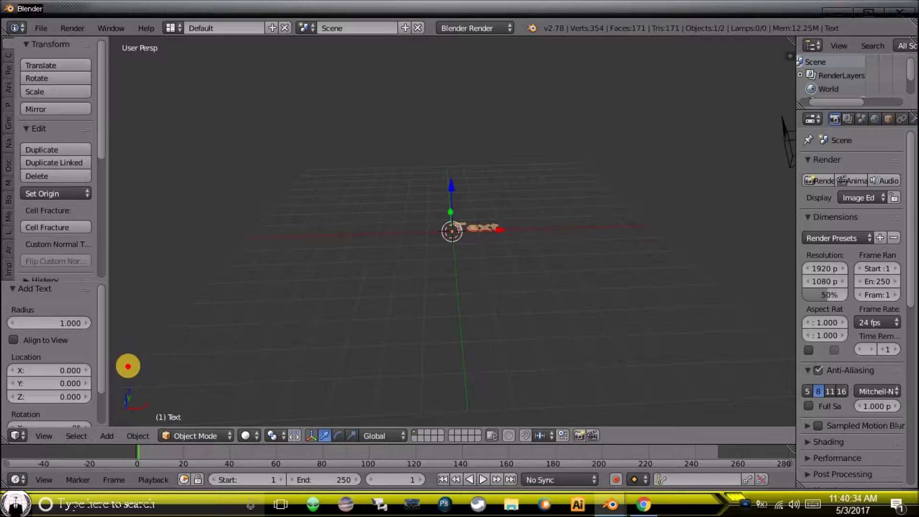
key("r")
key("x")
key("0")
key("Return")
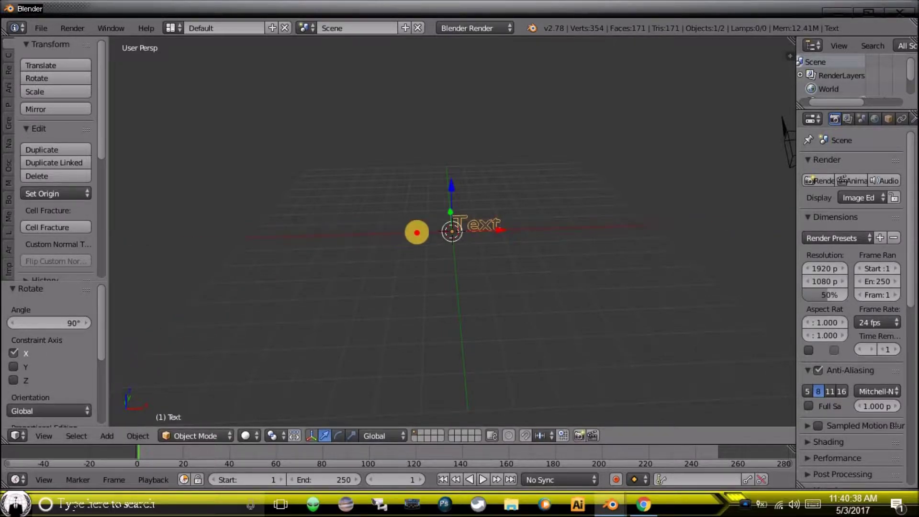
Scale the text up by about 2.6 and move it left along X to -2.694
key("s")
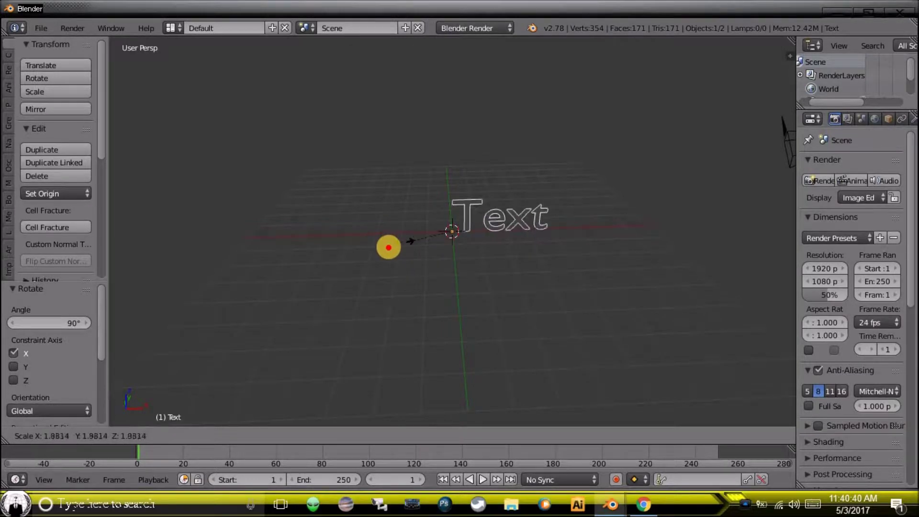
left_click(383, 247)
key("g")
key("x")
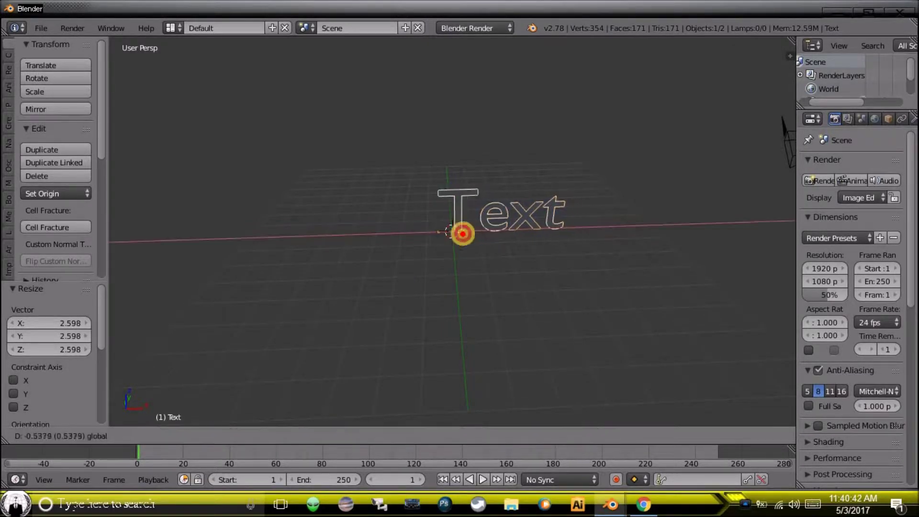
left_click(448, 245)
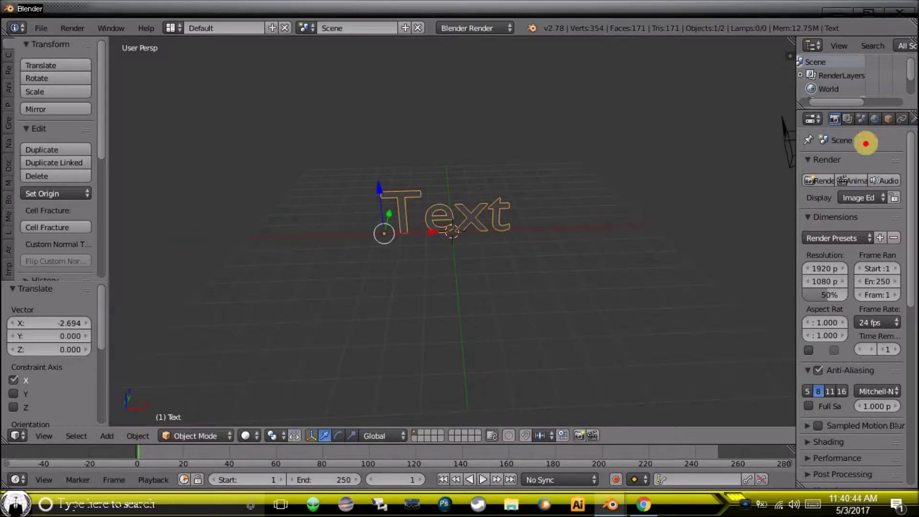
Widen the Properties editor and reselect the Text object
right_click(792, 146)
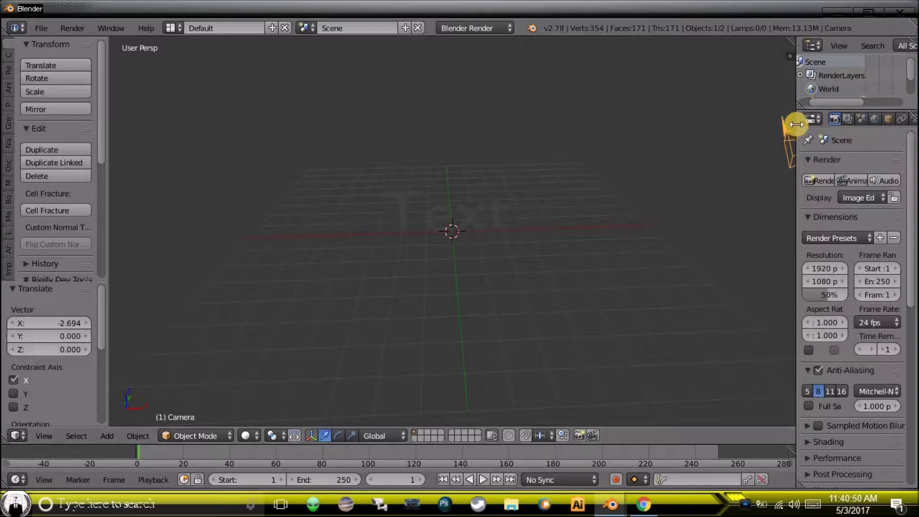
left_click_drag(796, 120, 717, 144)
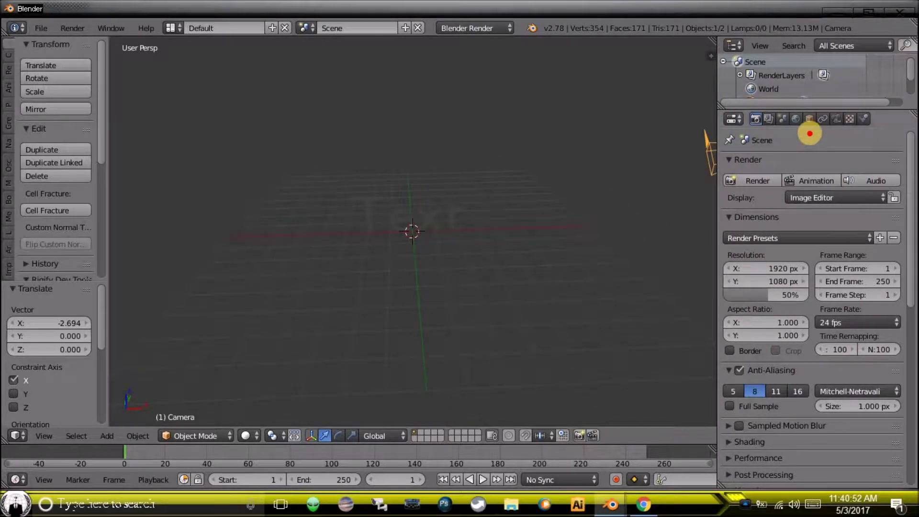
right_click(394, 215)
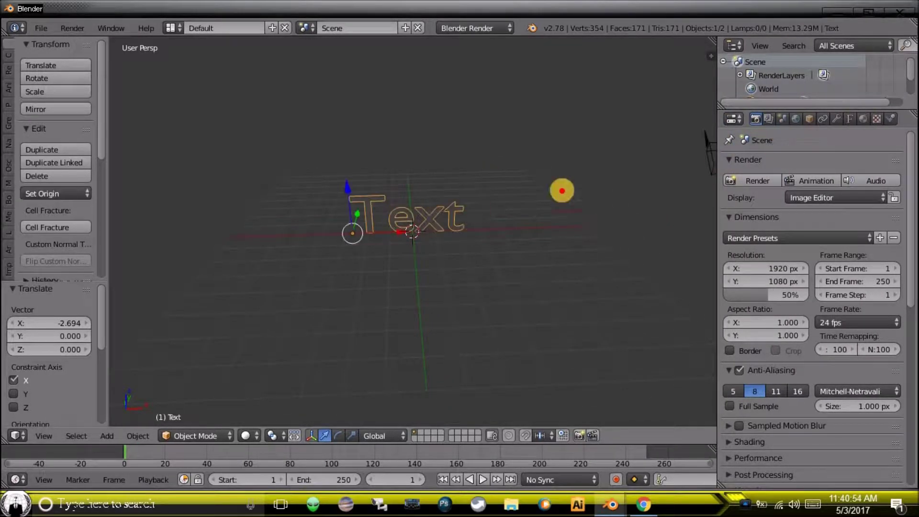
In the text's Geometry panel, set Extrude 0.1, Bevel Depth 0.02 and Bevel Resolution 5
left_click(850, 118)
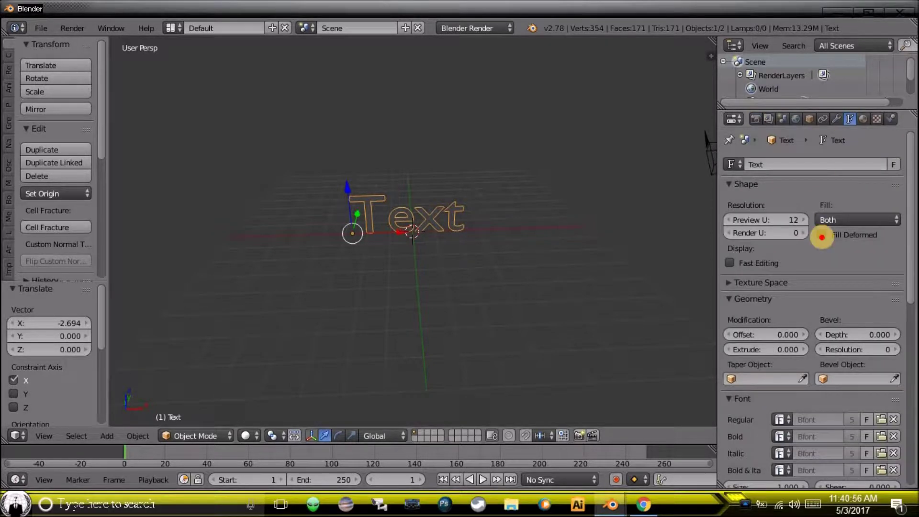
left_click(758, 345)
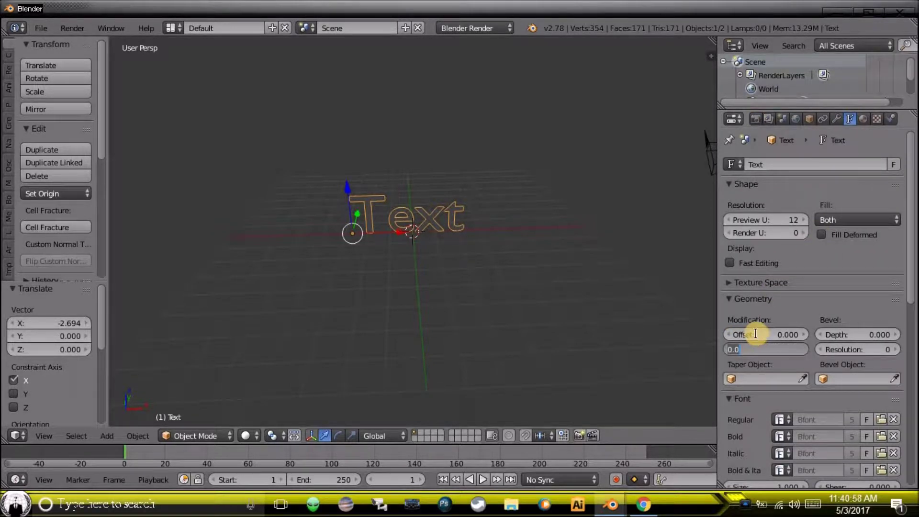
type("1")
key("Return")
left_click(871, 335)
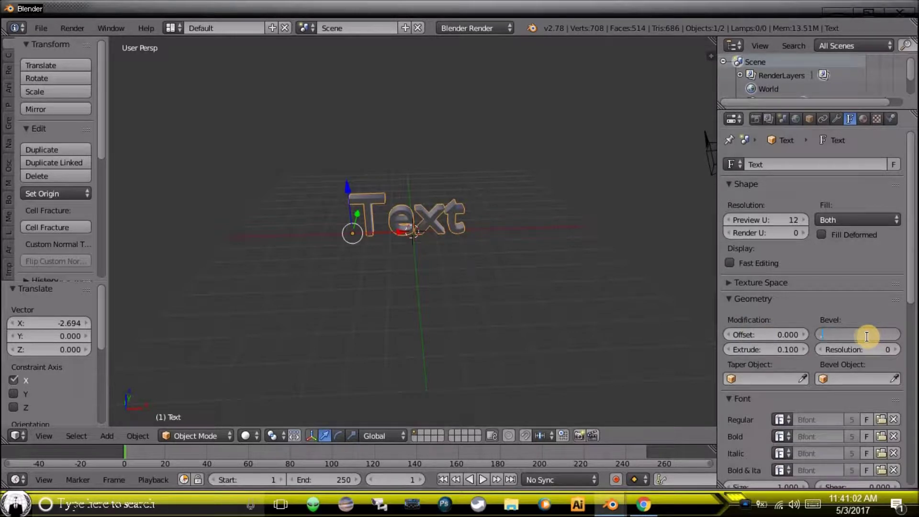
type(".02")
key("Tab")
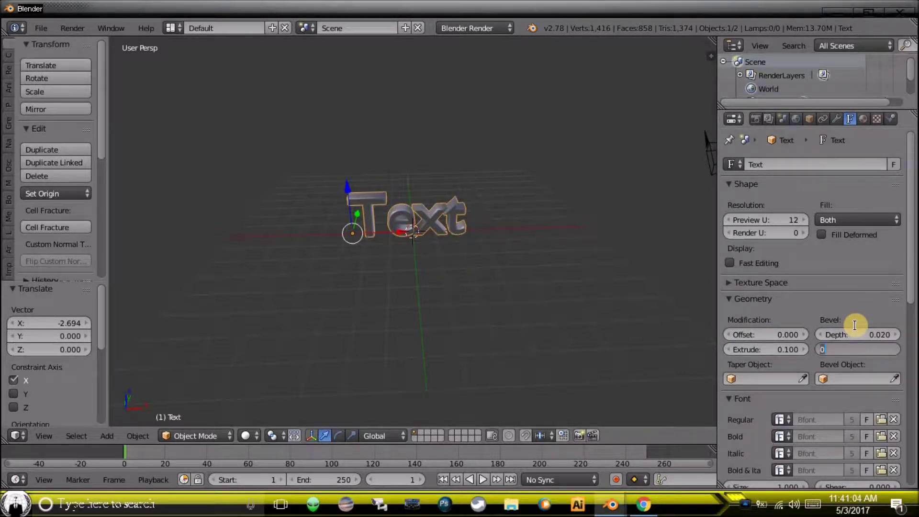
type("5")
key("Return")
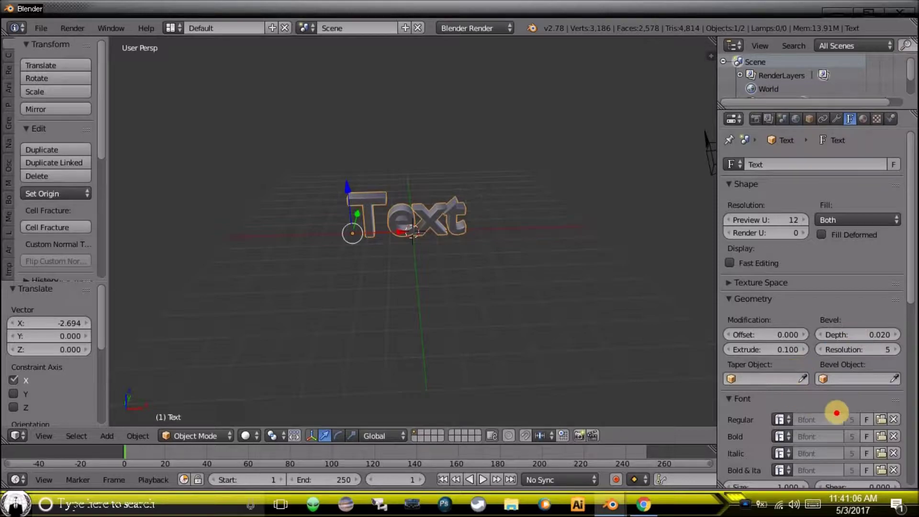
Load electrical.ttf from C:\Windows\Fonts as the text's Regular font
left_click(878, 419)
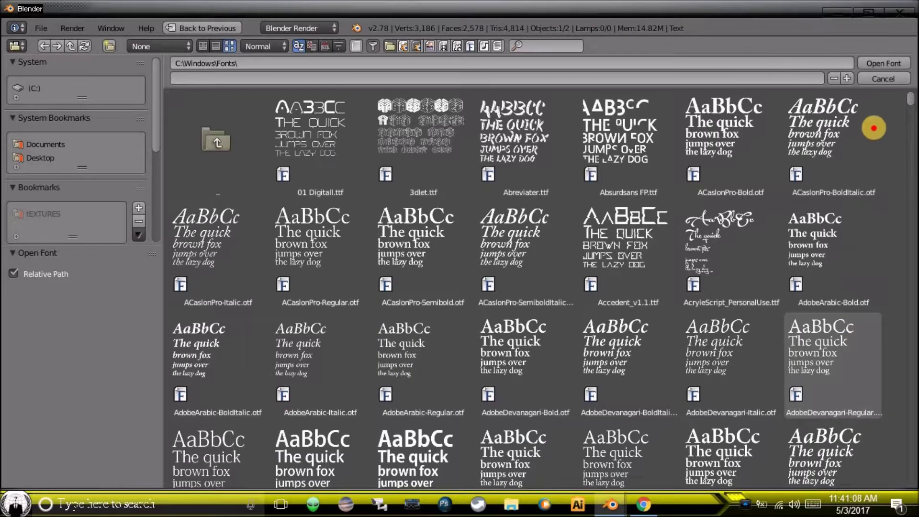
left_click_drag(909, 132, 911, 220)
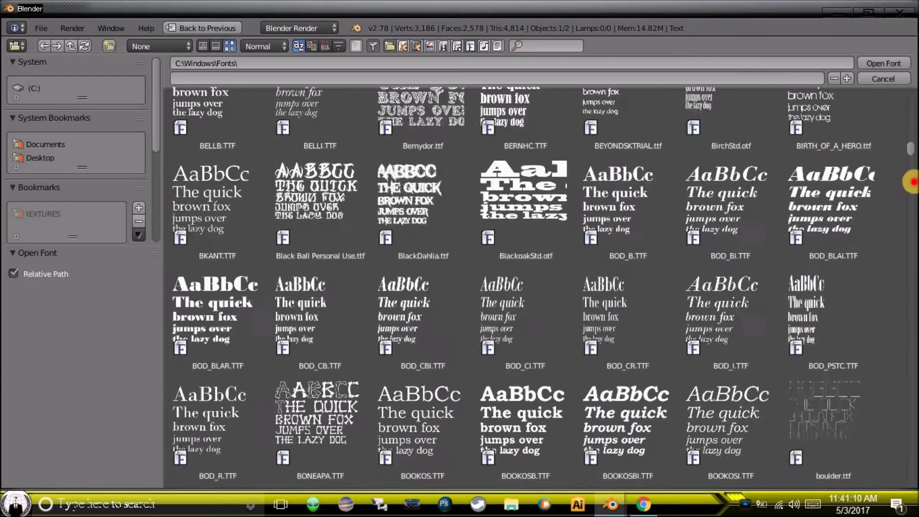
scroll(911, 220, "down", 5)
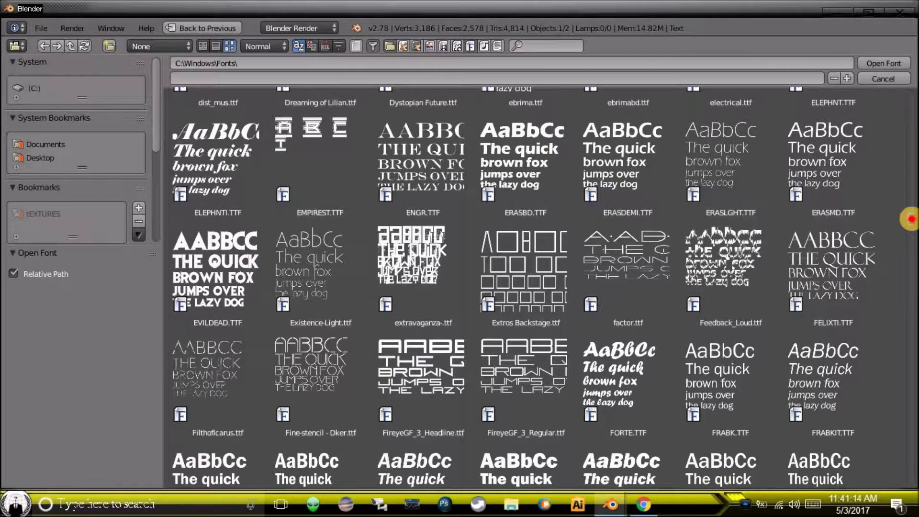
scroll(909, 218, "up", 3)
left_click(713, 168)
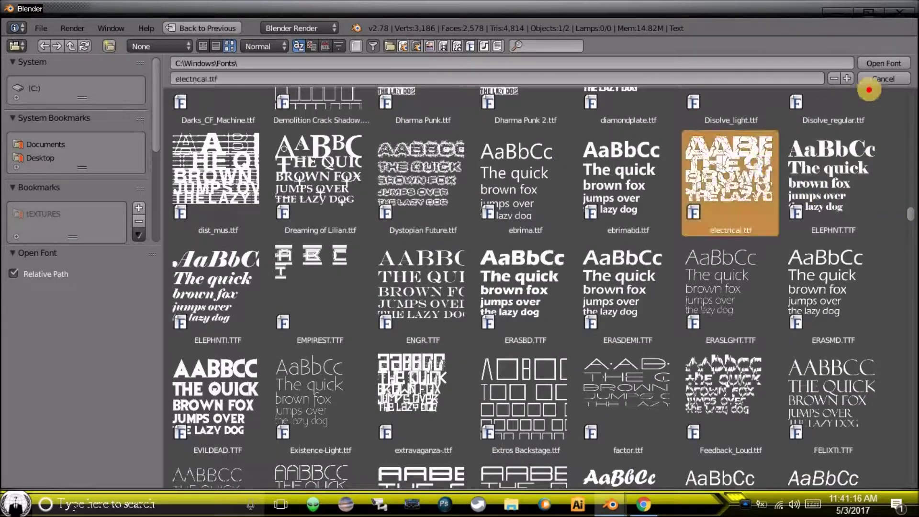
left_click(892, 70)
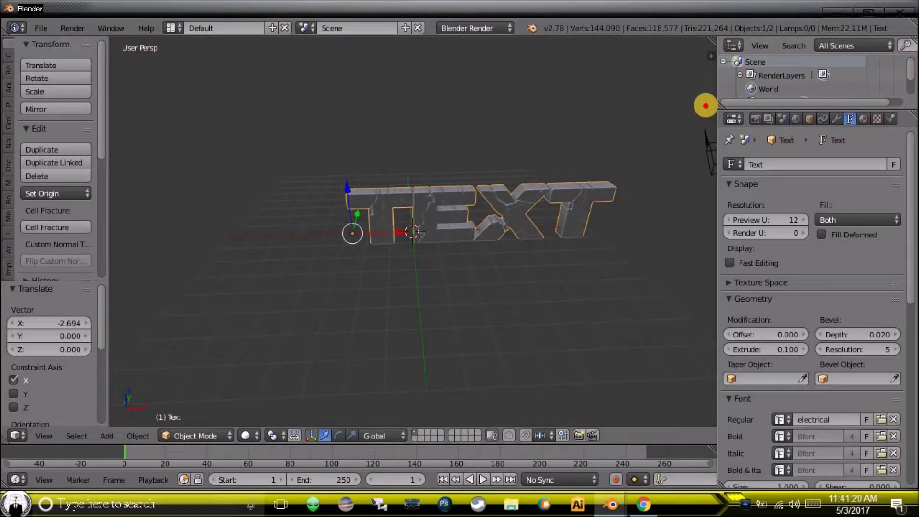
Shift the TEXT left to X -2.785, lift it above the grid, and split the viewport
middle_click_drag(572, 191, 408, 219)
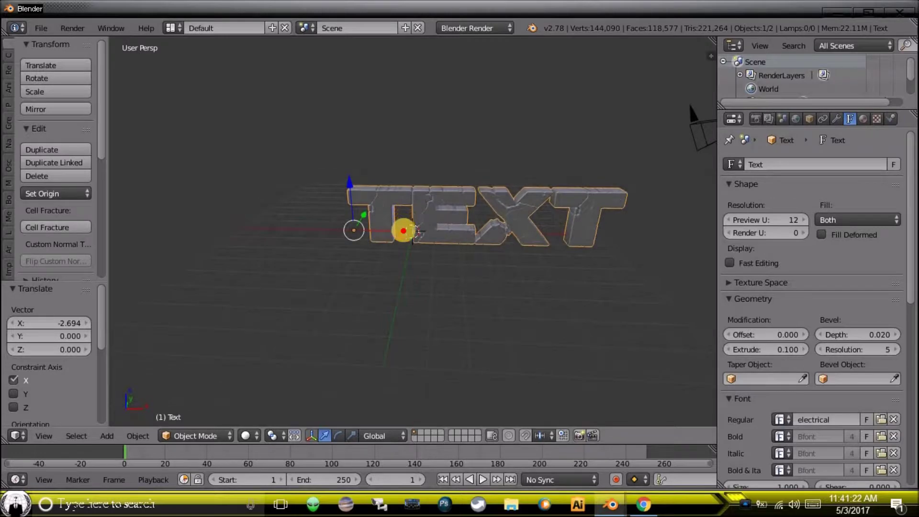
left_click_drag(396, 231, 344, 225)
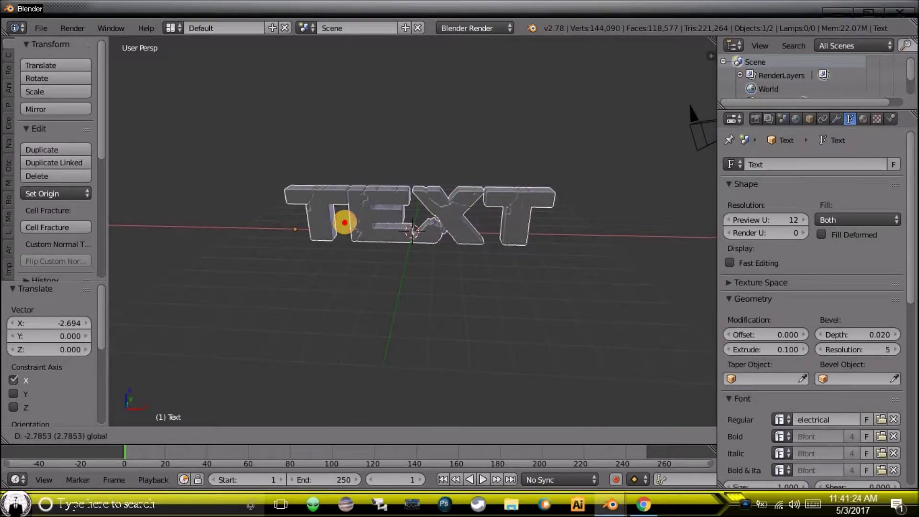
mouse_move(391, 280)
middle_mouse_down()
mouse_move(403, 281)
mouse_move(396, 256)
mouse_move(404, 252)
middle_mouse_up()
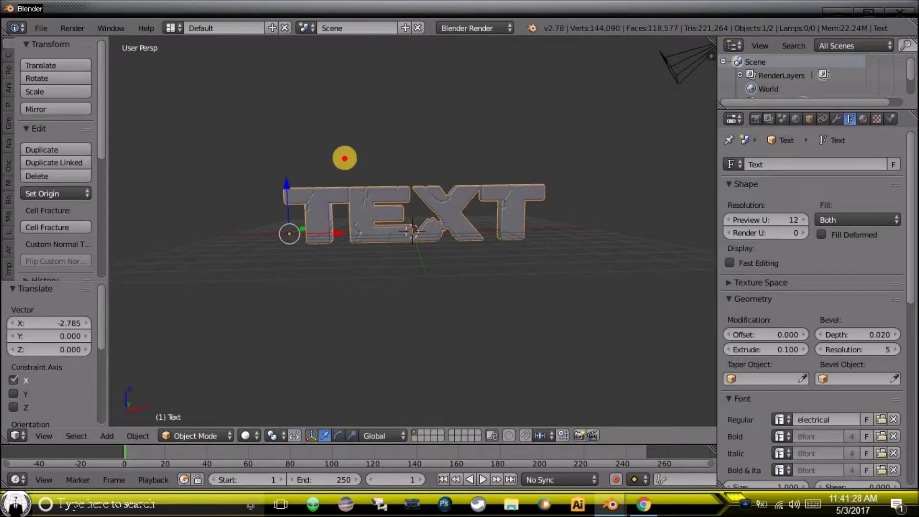
left_click_drag(284, 183, 284, 175)
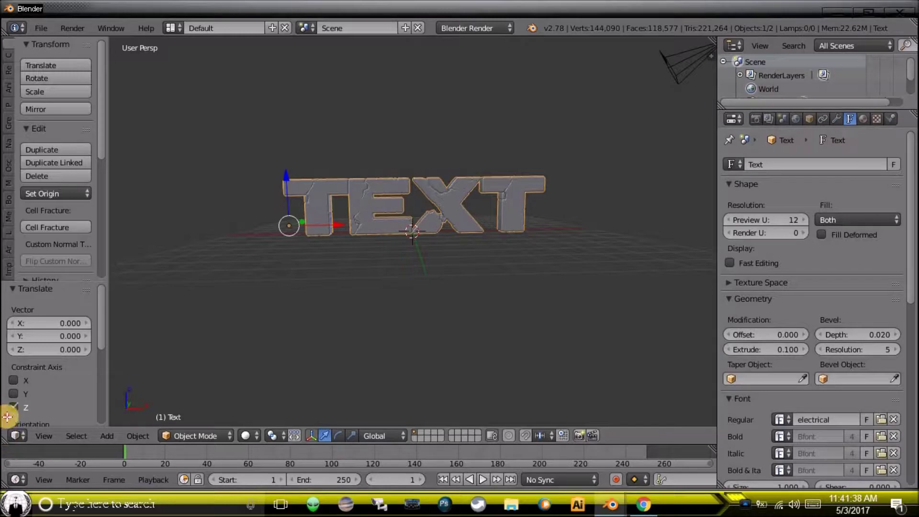
left_click_drag(6, 420, 18, 283)
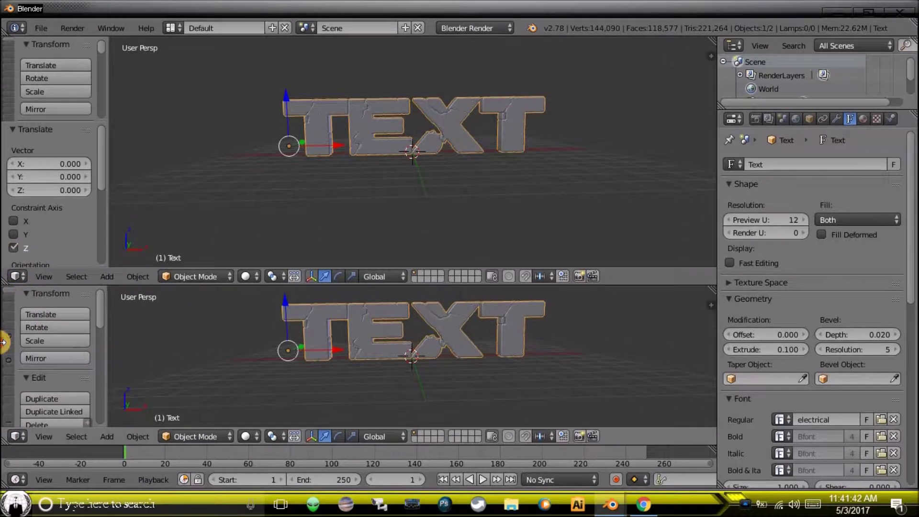
Divide the lower 3D view into two side-by-side viewports below the top view
left_click_drag(107, 356, 15, 363)
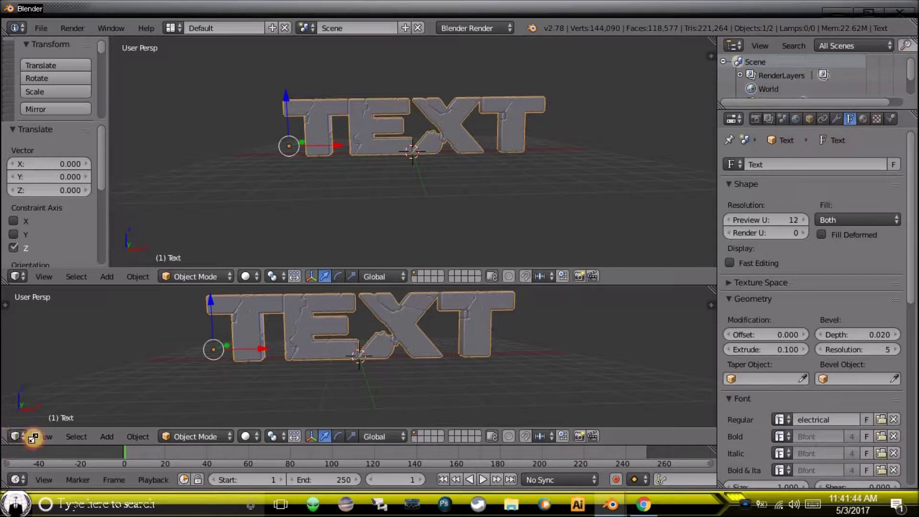
left_click_drag(7, 441, 374, 428)
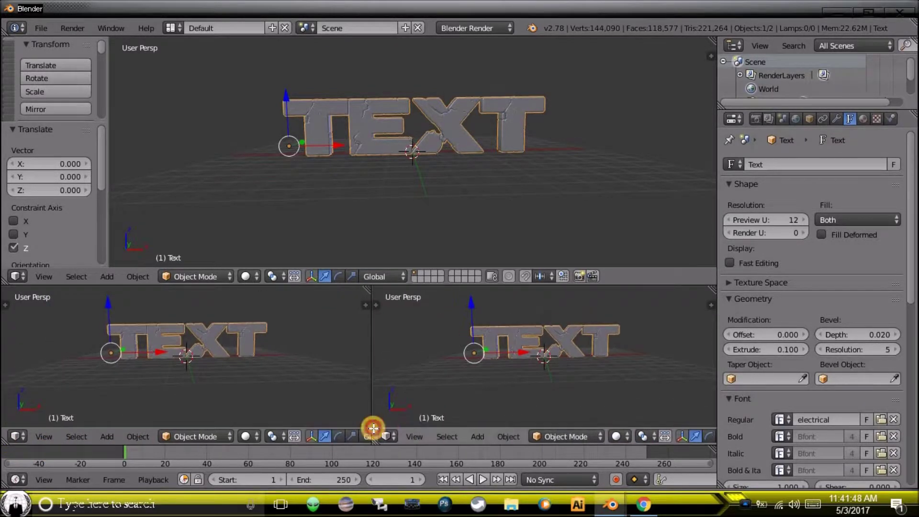
left_click(437, 425)
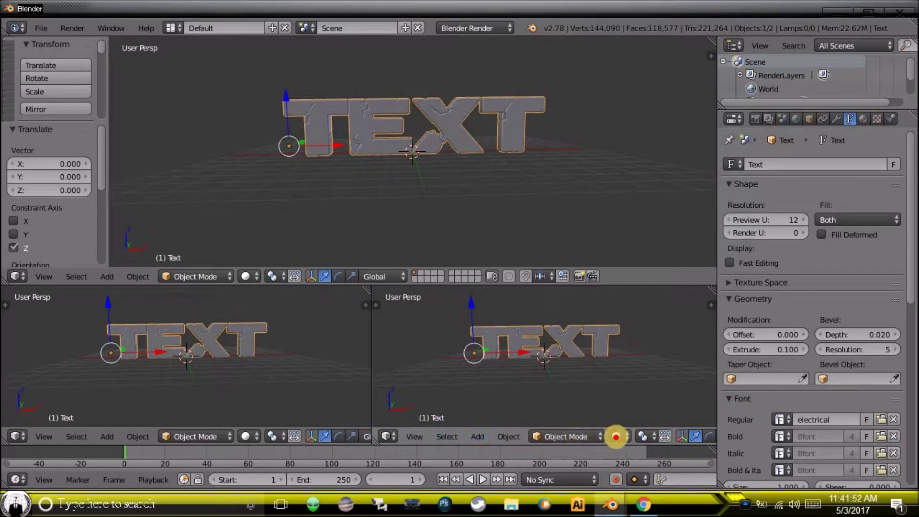
left_click(617, 437)
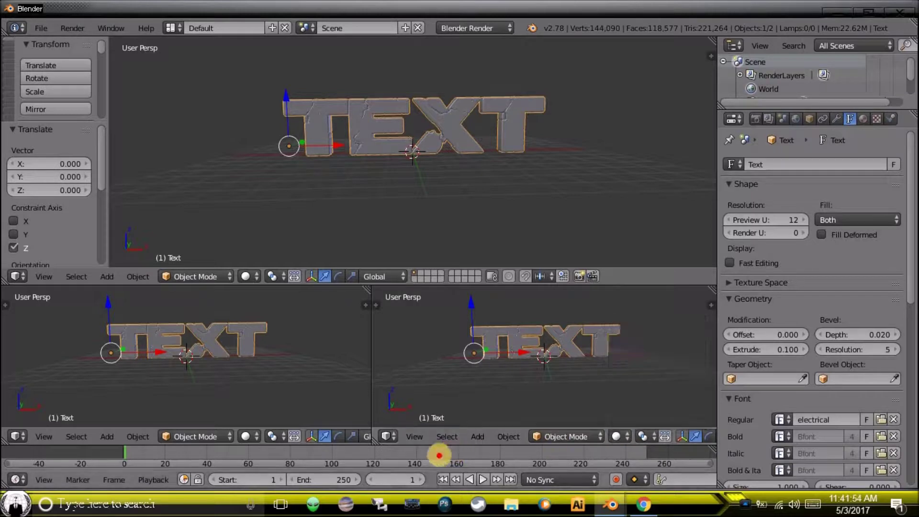
left_click(415, 437)
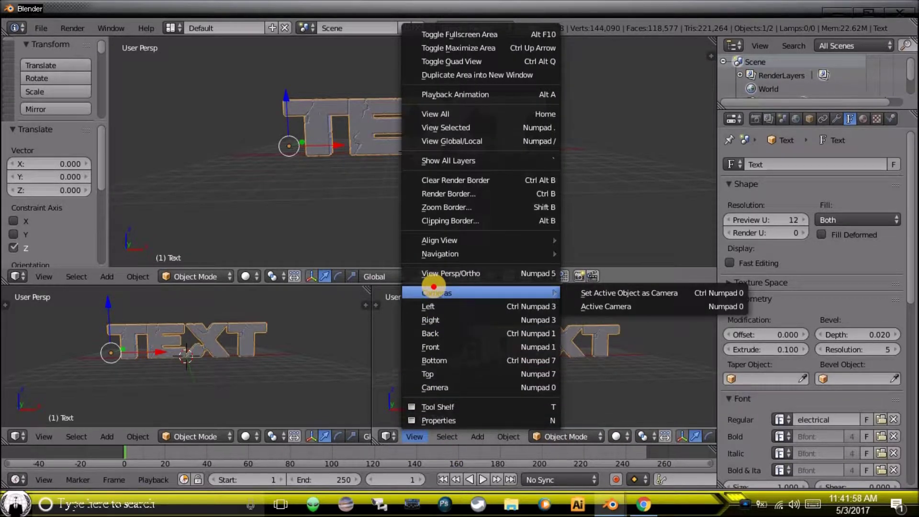
mouse_move(440, 239)
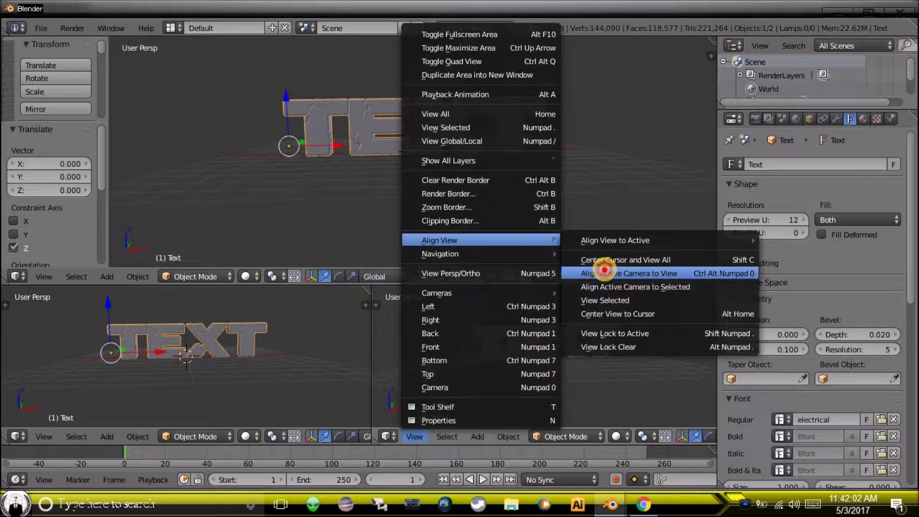
Align the camera to the view, preview it with Rendered shading, and make the top area a Node Editor
left_click(604, 270)
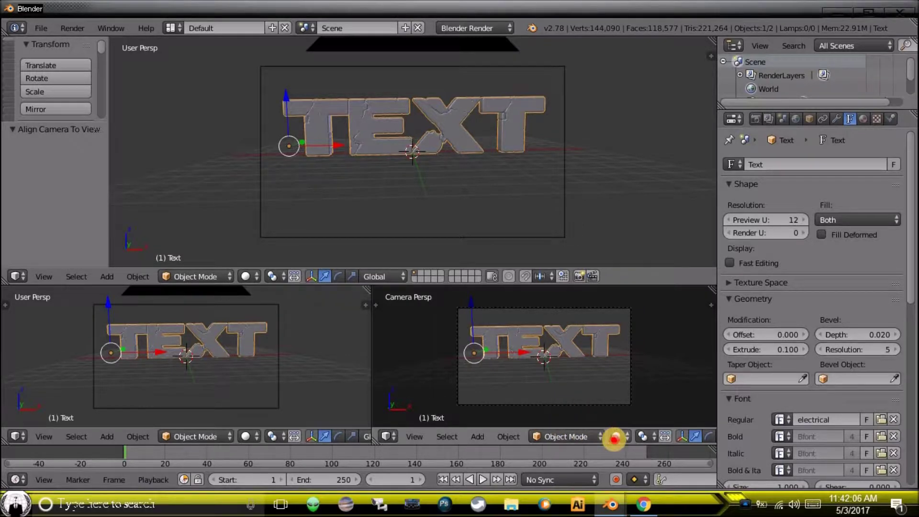
left_click(615, 436)
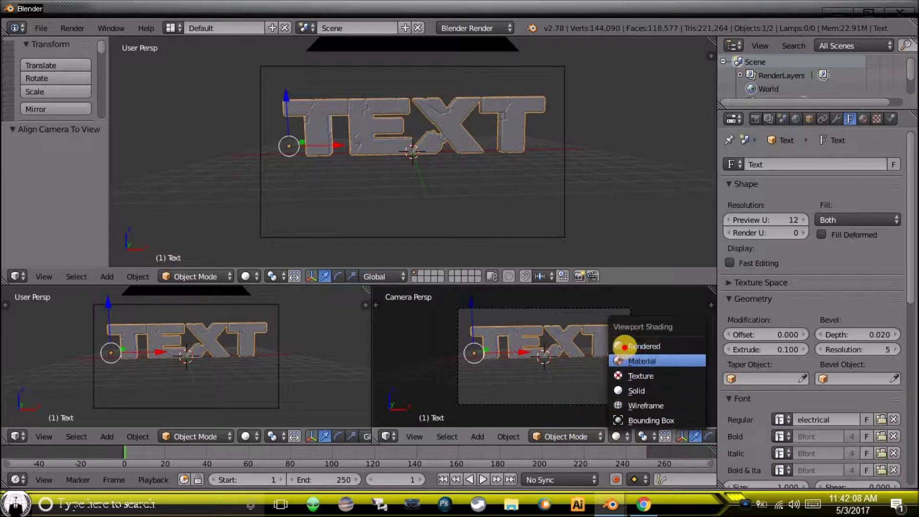
left_click(622, 345)
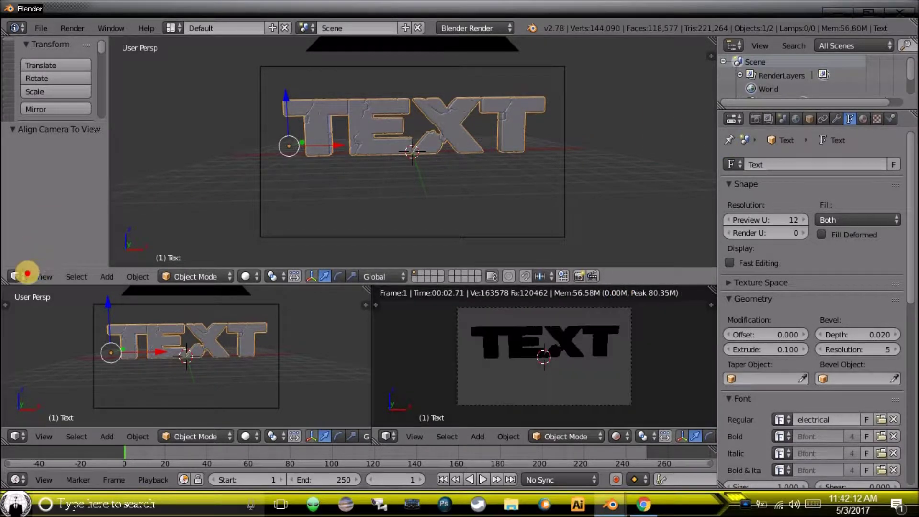
left_click(20, 276)
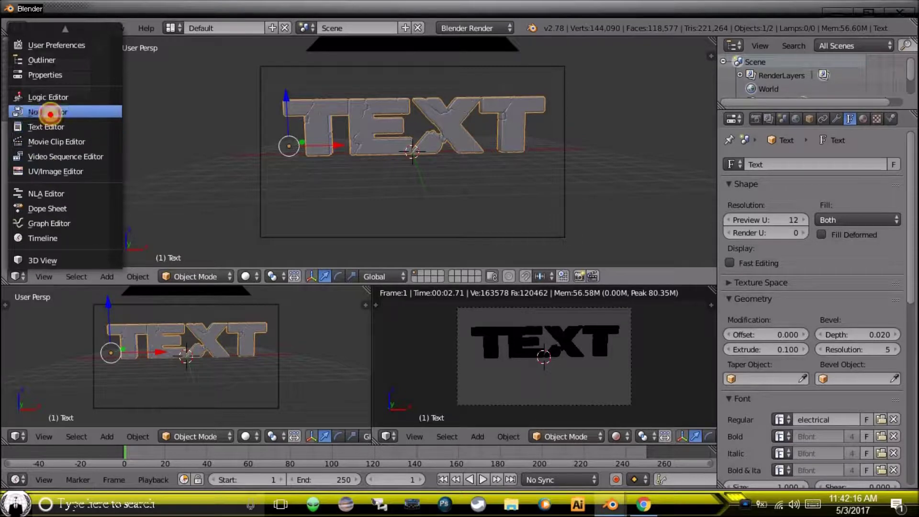
left_click(48, 111)
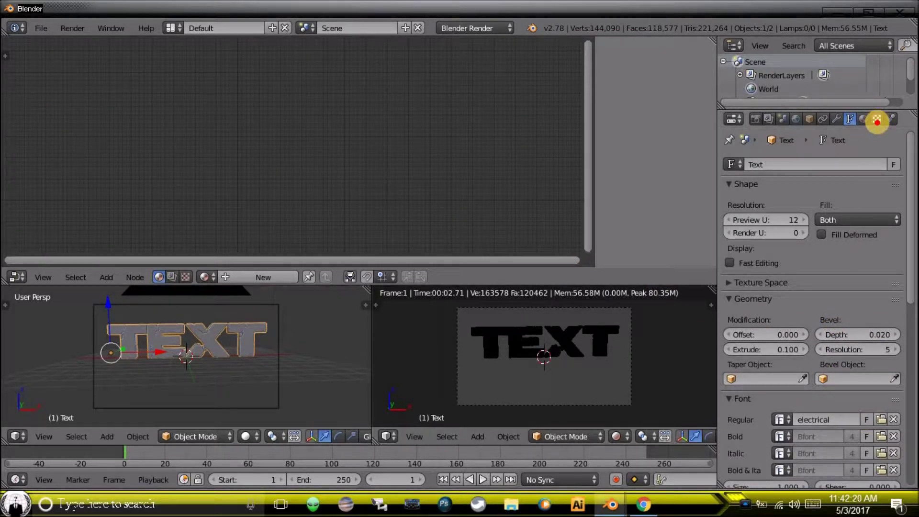
Add then unlink a new material on the text, and switch the render engine to Cycles
left_click(864, 119)
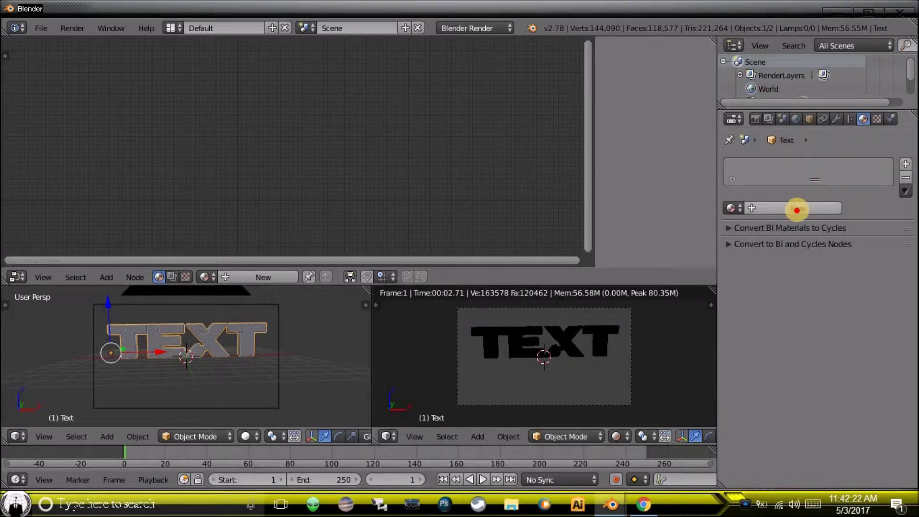
left_click(796, 209)
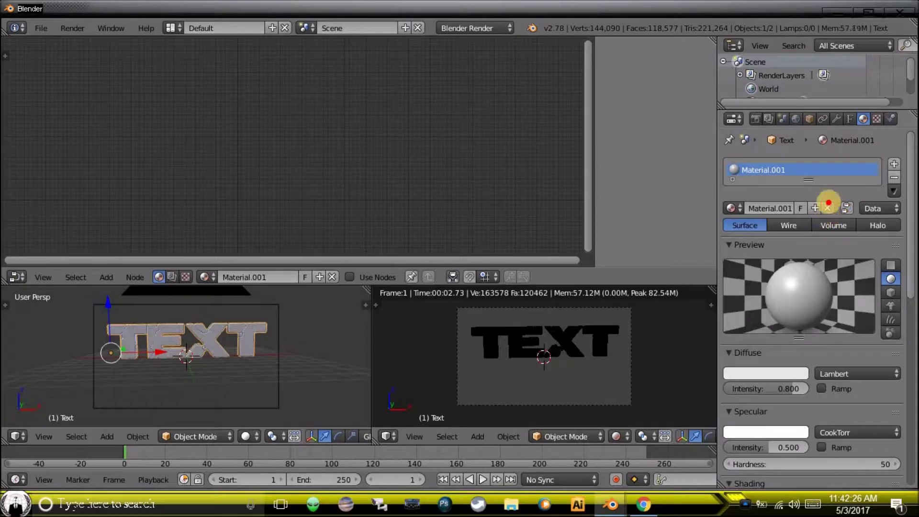
left_click(827, 205)
left_click(486, 29)
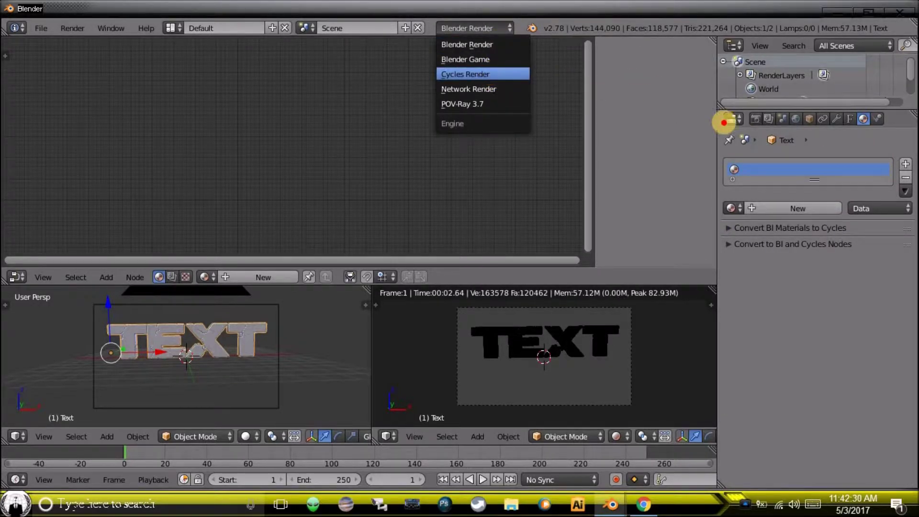
key("Return")
Create a new material whose Diffuse BSDF is replaced by a green Emission shader node
left_click(793, 205)
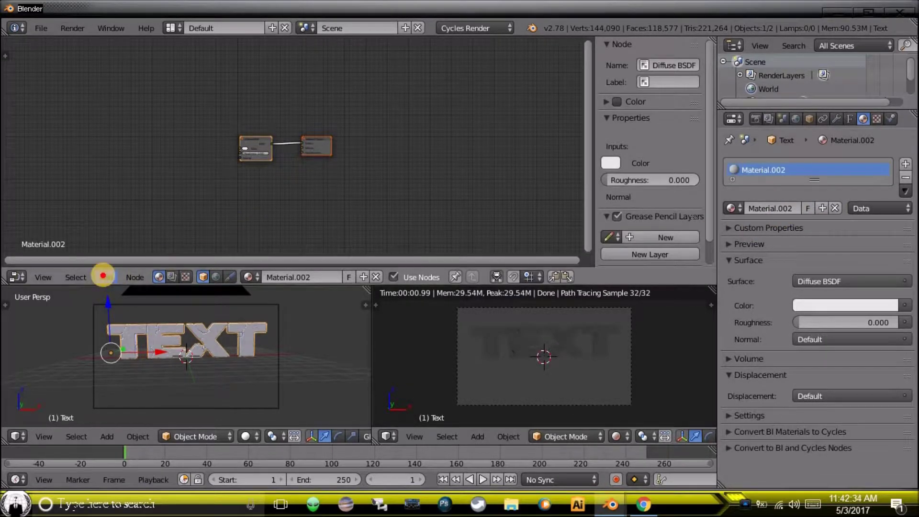
left_click(106, 277)
mouse_move(127, 220)
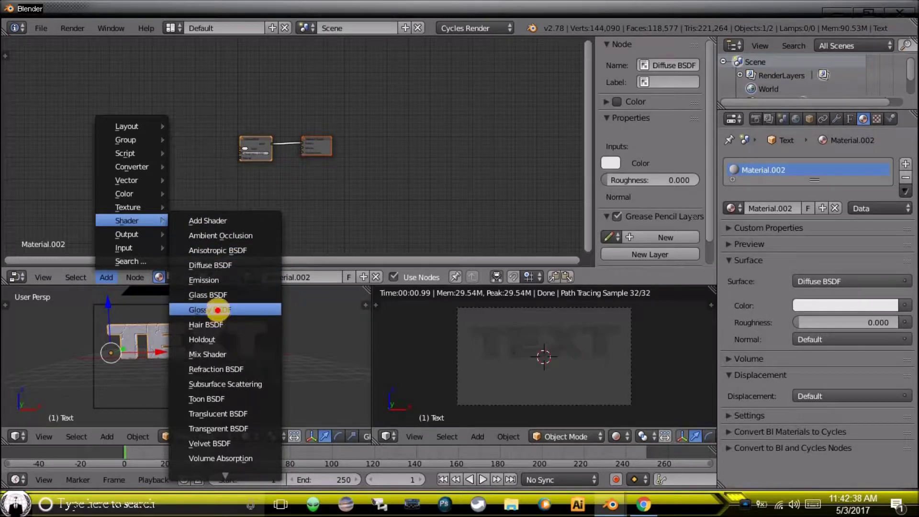
left_click(210, 280)
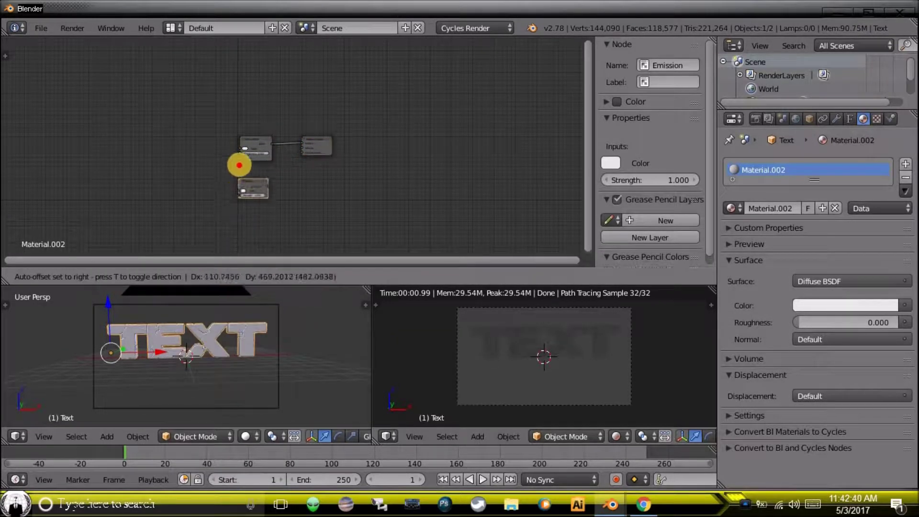
left_click(249, 141)
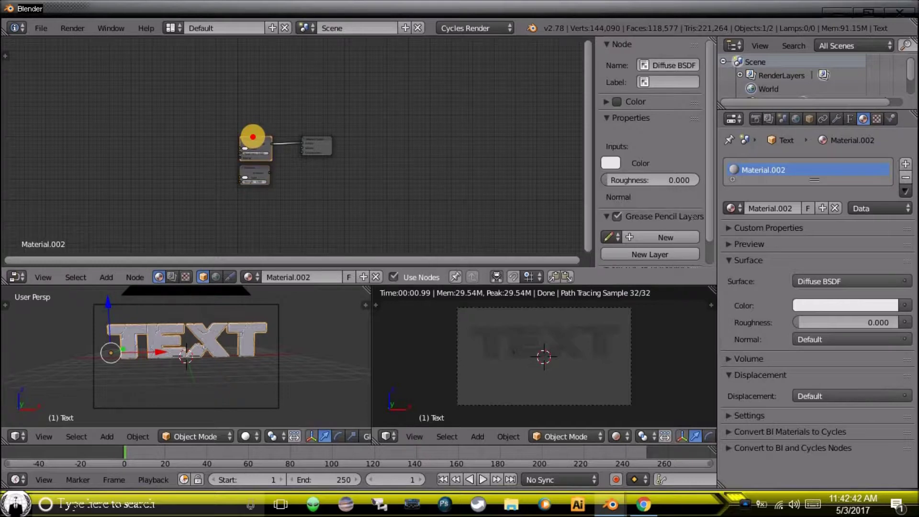
key("x")
mouse_move(255, 169)
left_mouse_down()
mouse_move(264, 145)
mouse_move(301, 144)
left_mouse_up()
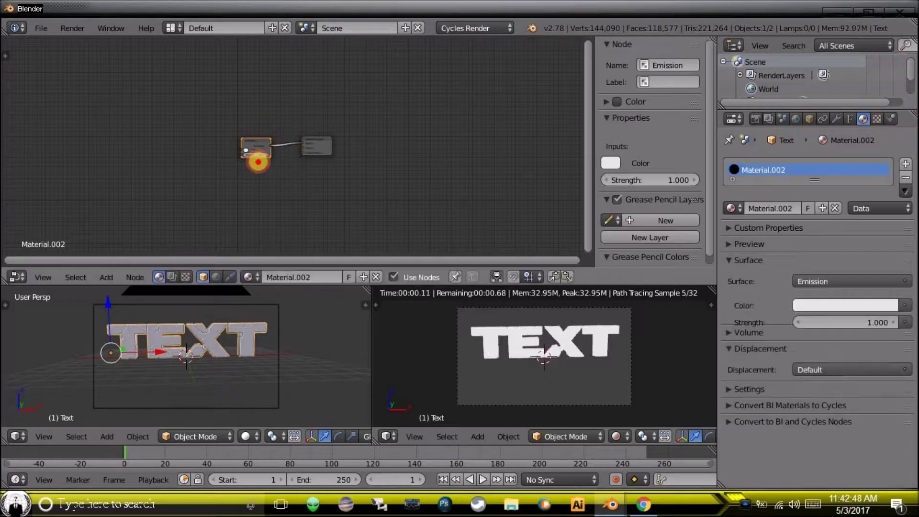
left_click(246, 150)
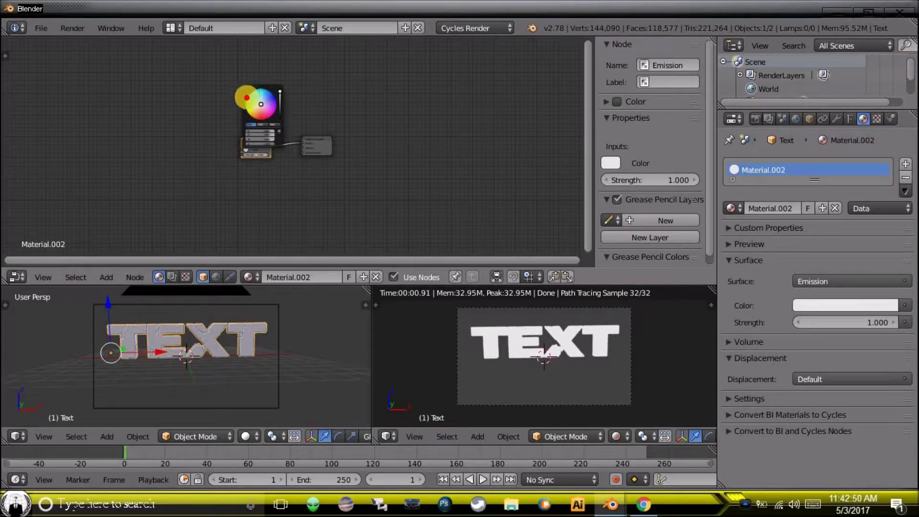
left_click(245, 98)
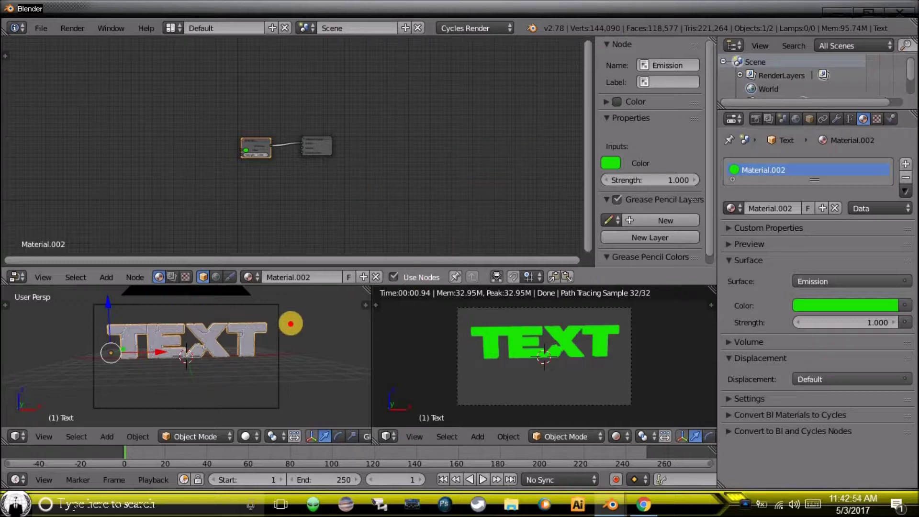
left_click(849, 120)
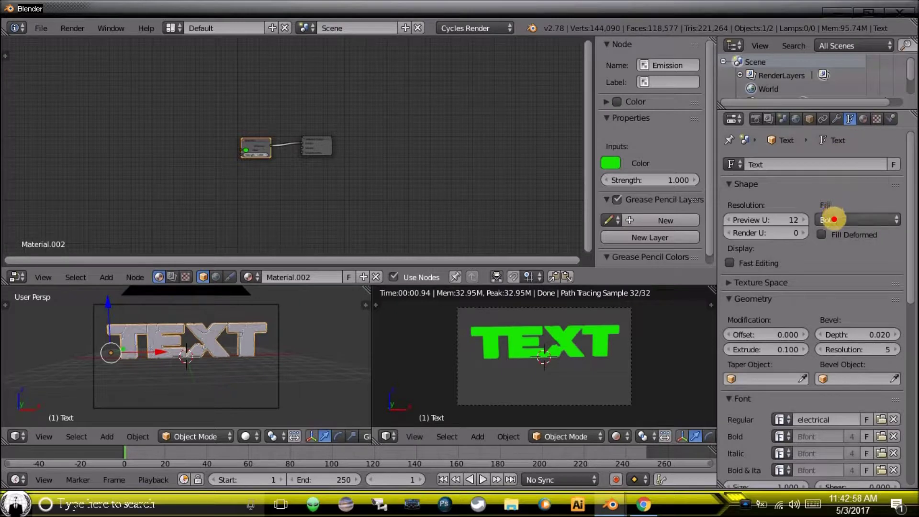
Set the original text's fill to Back and duplicate it in place
left_click(833, 219)
left_click(827, 190)
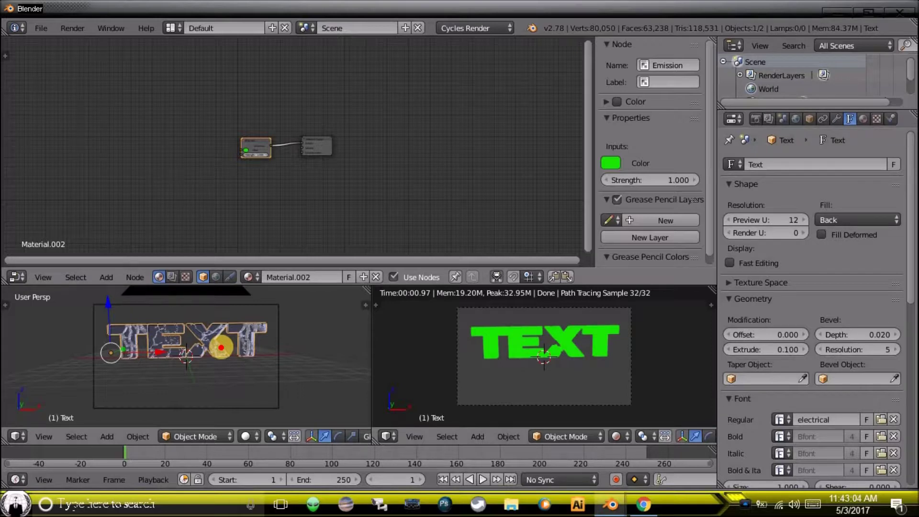
key("shift+d")
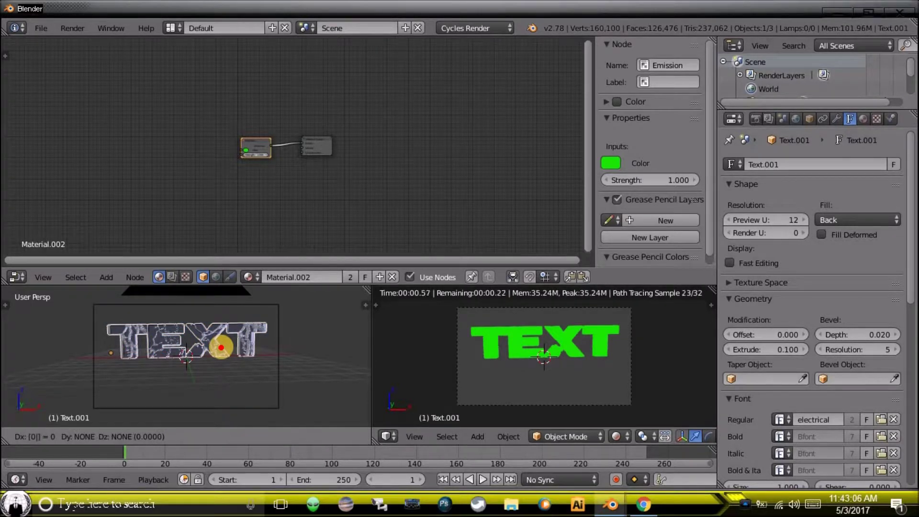
right_click(221, 347)
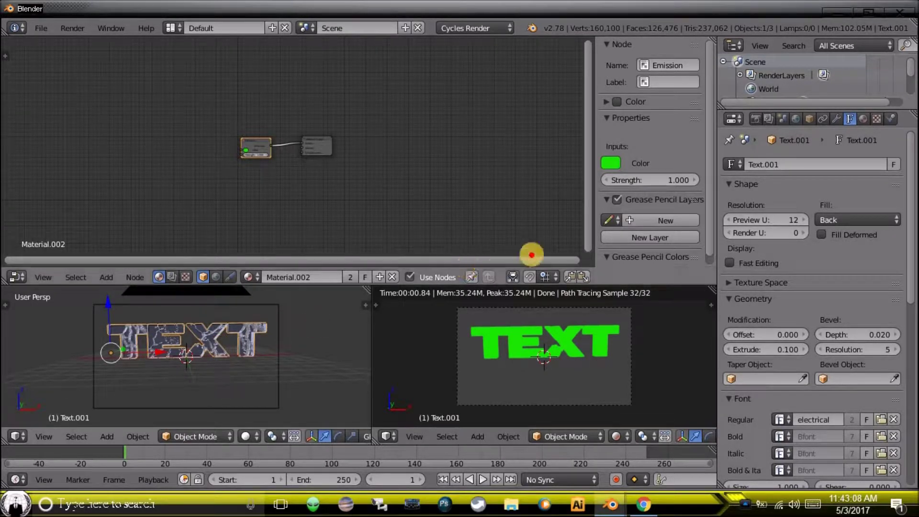
Set the duplicate's fill to Front with bevel depth and resolution both 0
left_click(860, 218)
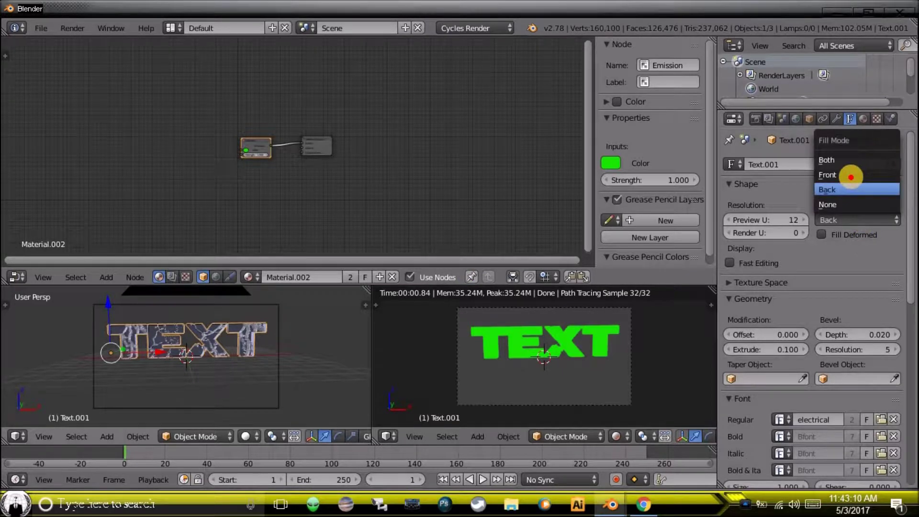
left_click(850, 175)
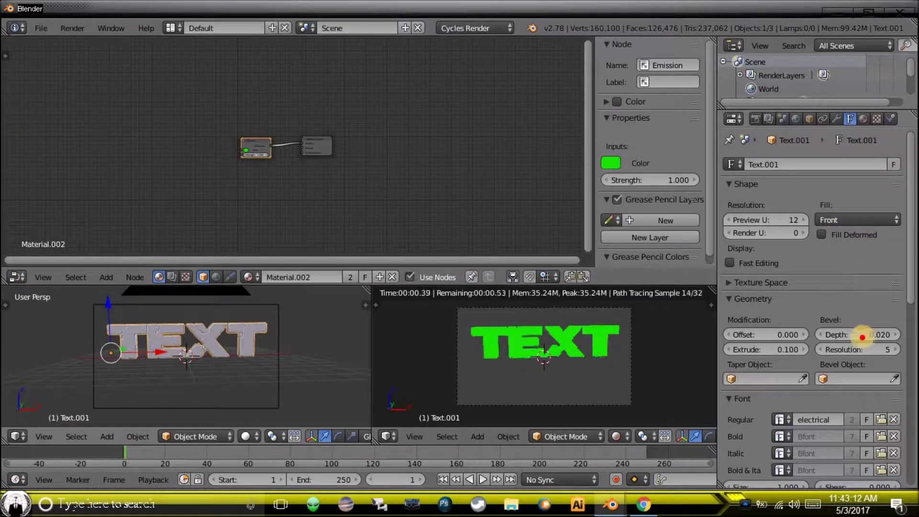
left_click_drag(861, 338, 816, 344)
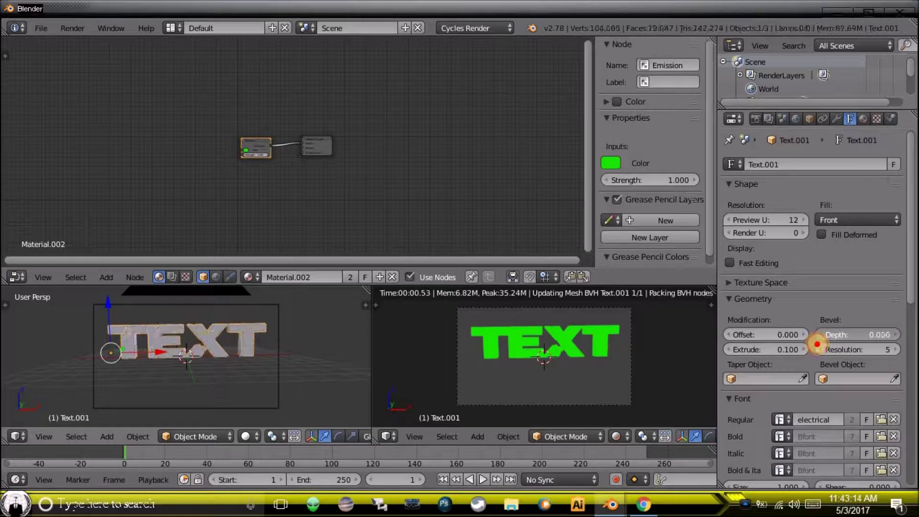
left_click_drag(845, 349, 812, 359)
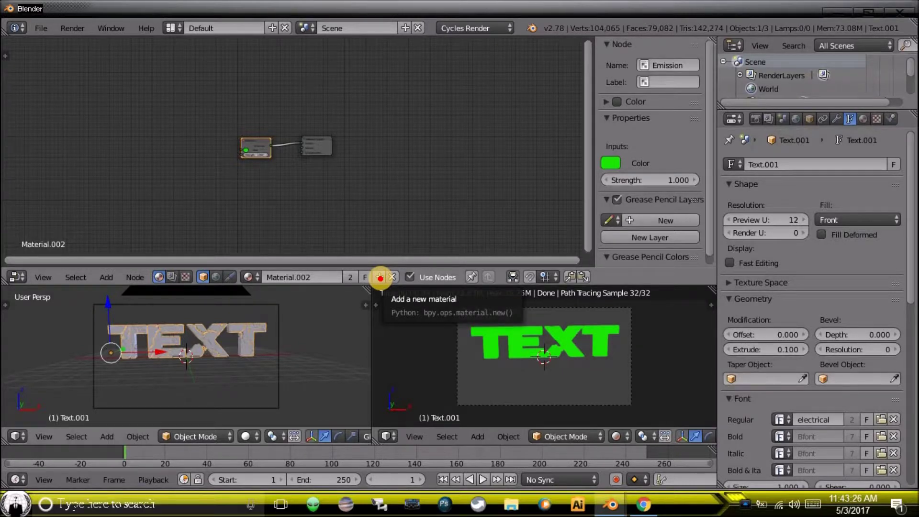
Create a new material for the text copy and delete its Emission node
left_click(863, 116)
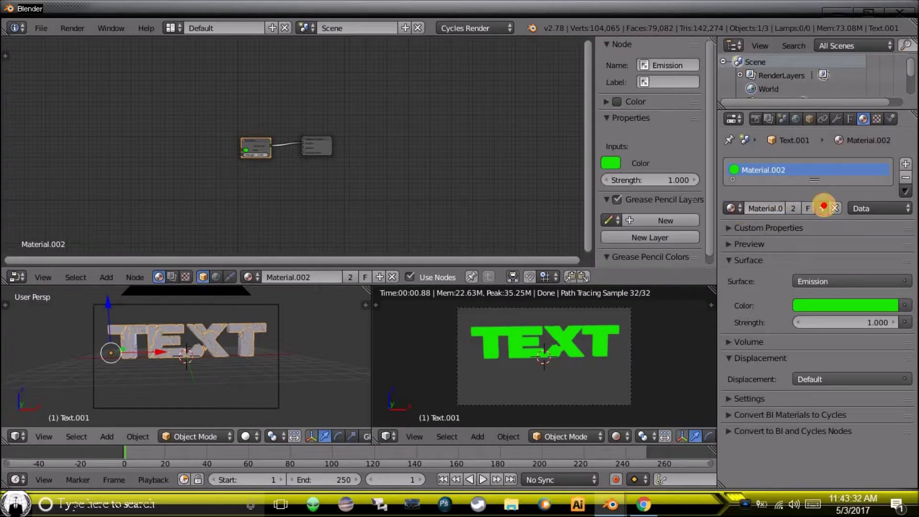
left_click(822, 207)
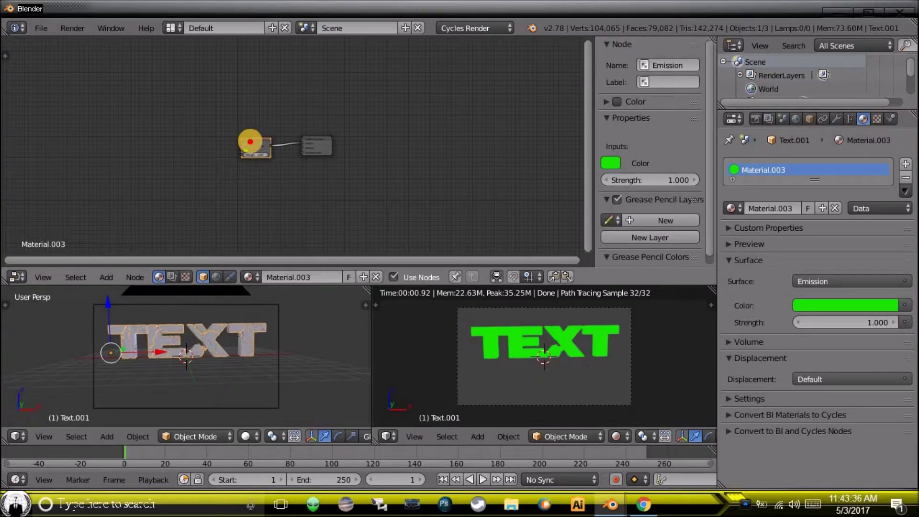
key("x")
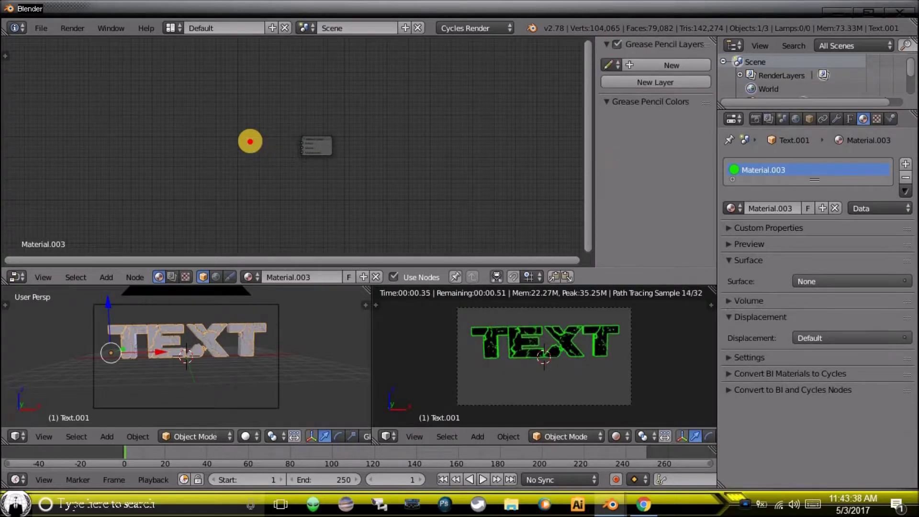
Add Diffuse BSDF, Add Shader and Glass BSDF nodes to the material's node tree
left_click(109, 273)
mouse_move(127, 220)
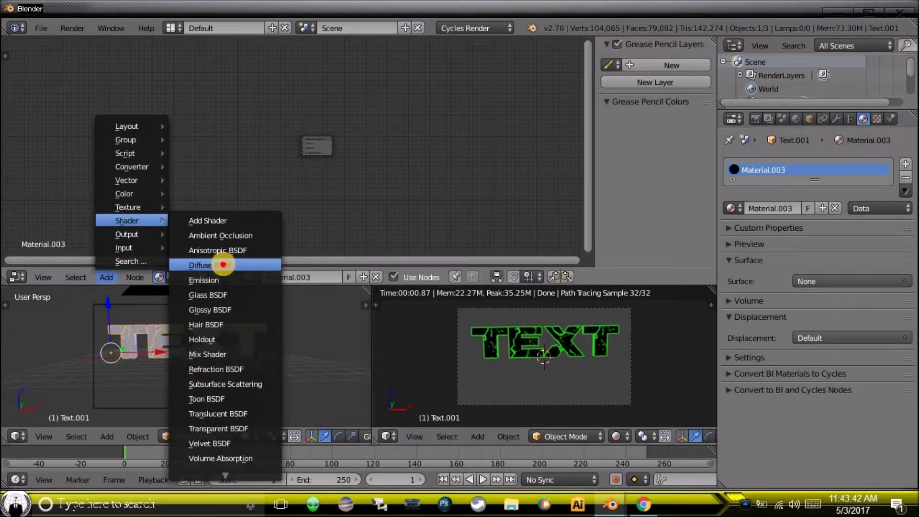
left_click(225, 264)
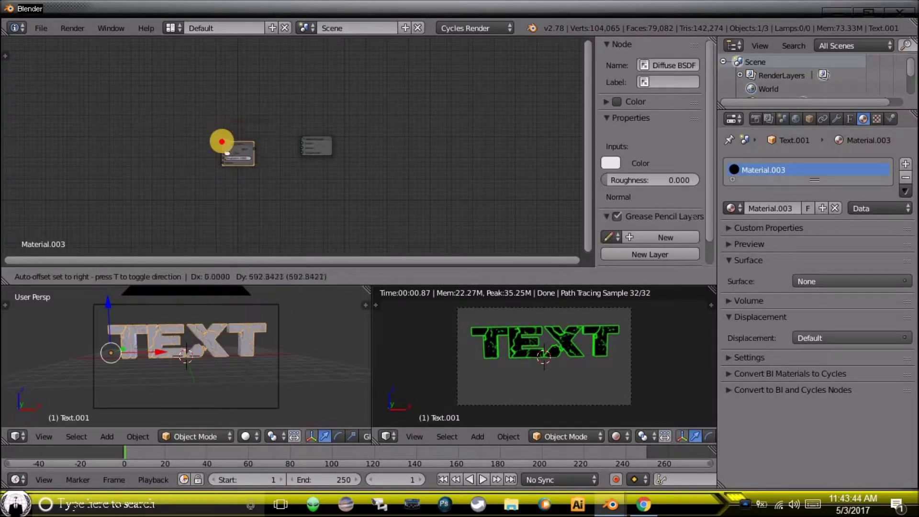
left_click(218, 134)
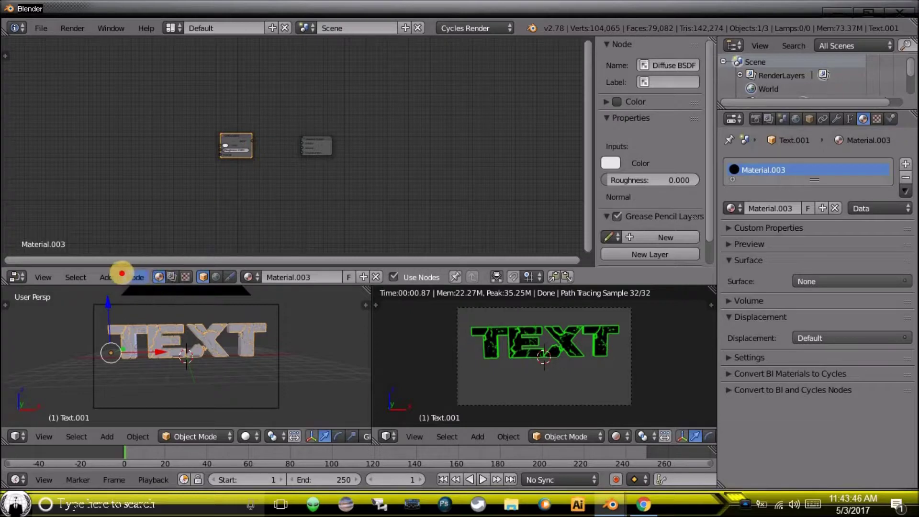
left_click(110, 276)
mouse_move(126, 220)
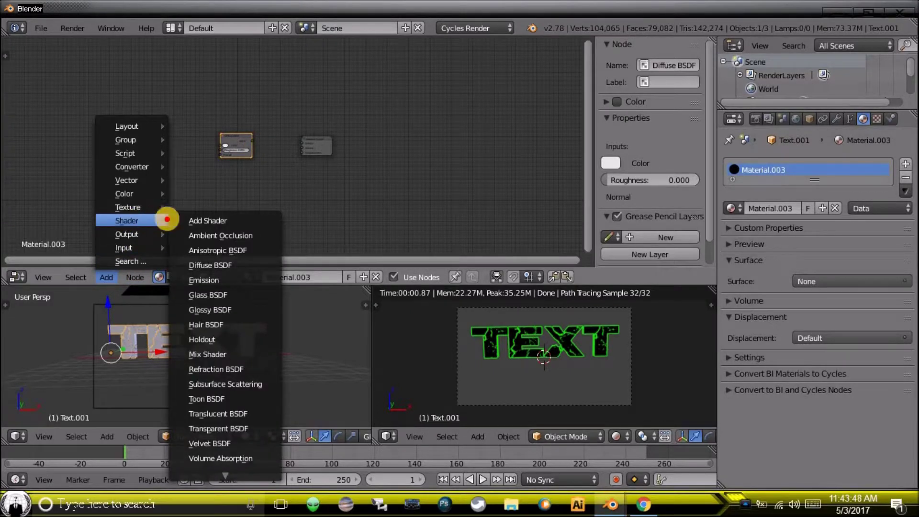
left_click(207, 223)
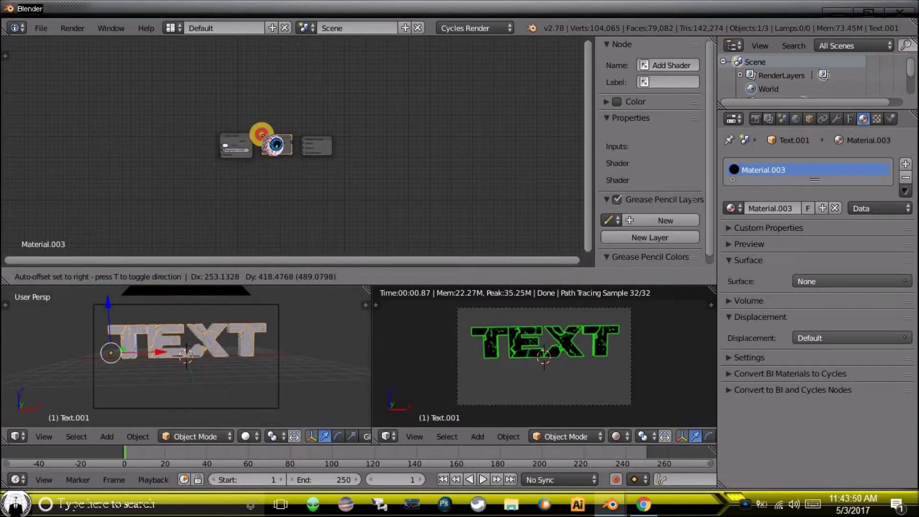
left_click(262, 136)
left_click(107, 277)
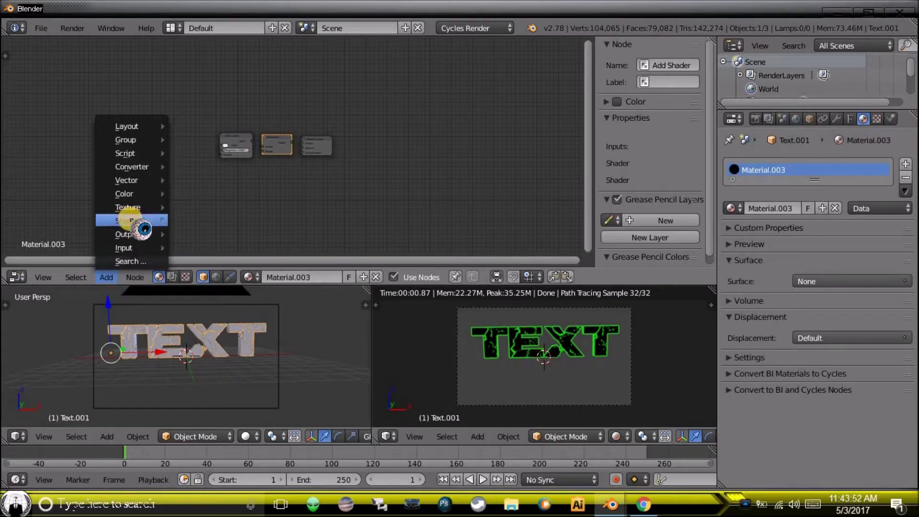
mouse_move(131, 220)
left_click(207, 284)
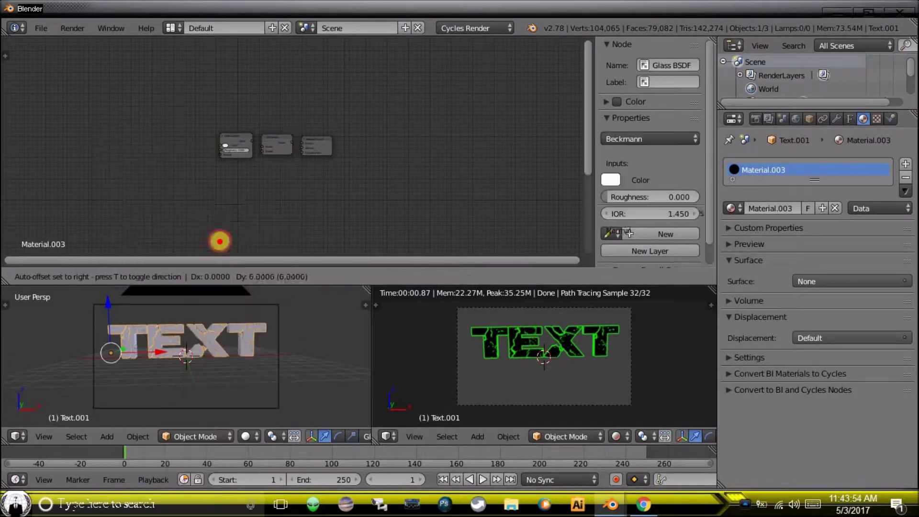
left_click(235, 181)
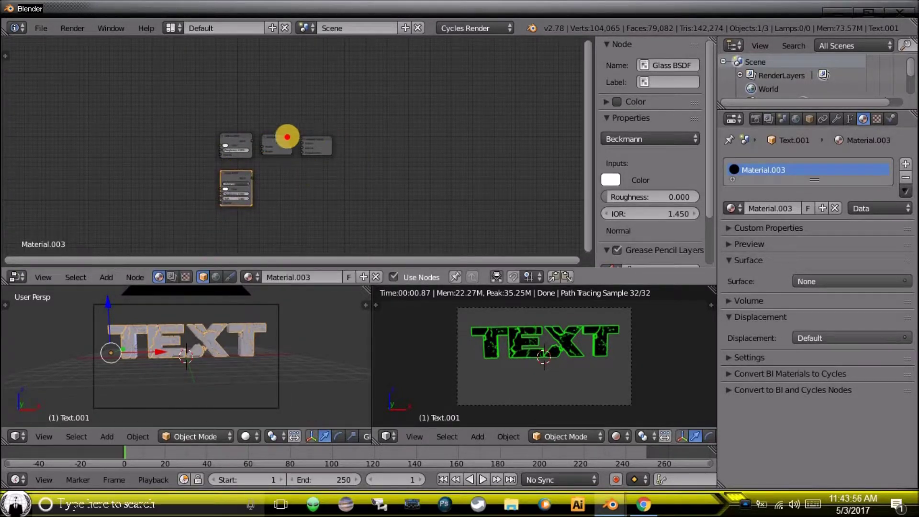
scroll(287, 137, "up", 1)
scroll(267, 144, "up", 2)
Link the Glass BSDF and Diffuse BSDF outputs into the Add Shader inputs
left_click_drag(225, 210, 244, 161)
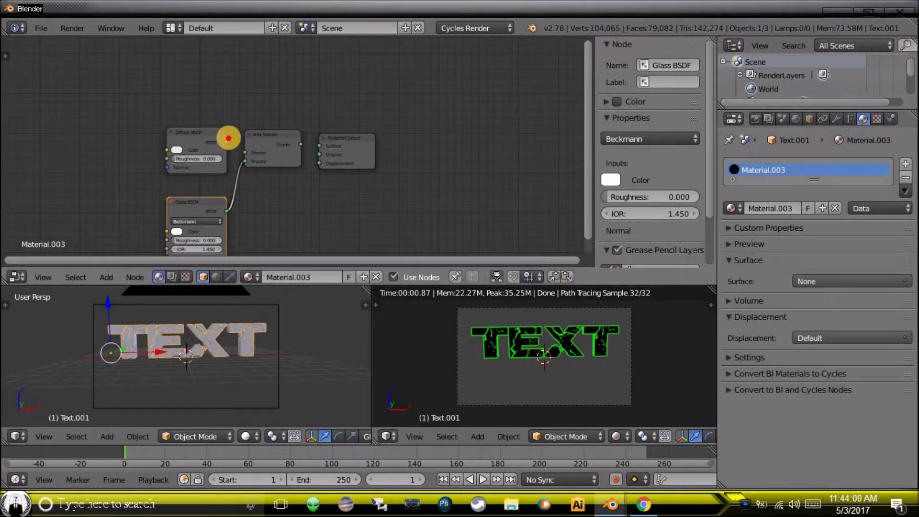
left_click_drag(228, 139, 319, 145)
left_click(302, 146)
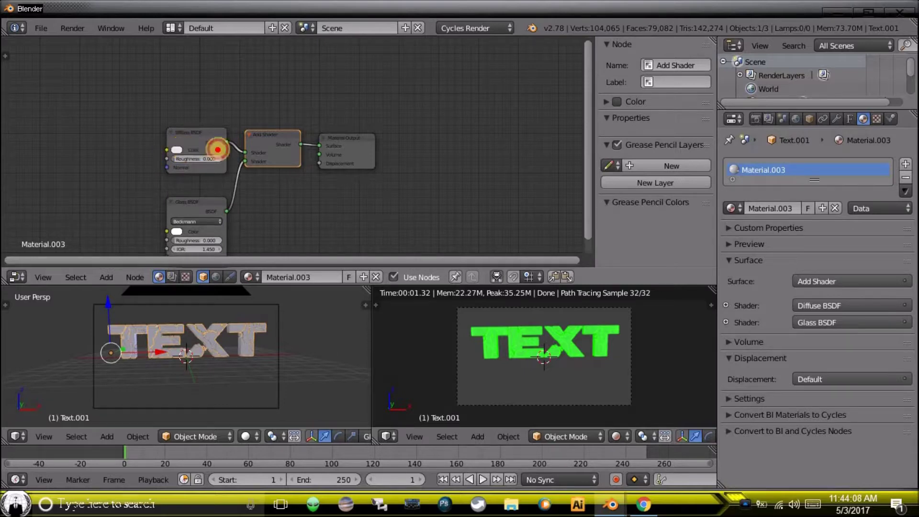
Darken the Diffuse colour to black and the Glass colour to near-black (0.018)
left_click(181, 148)
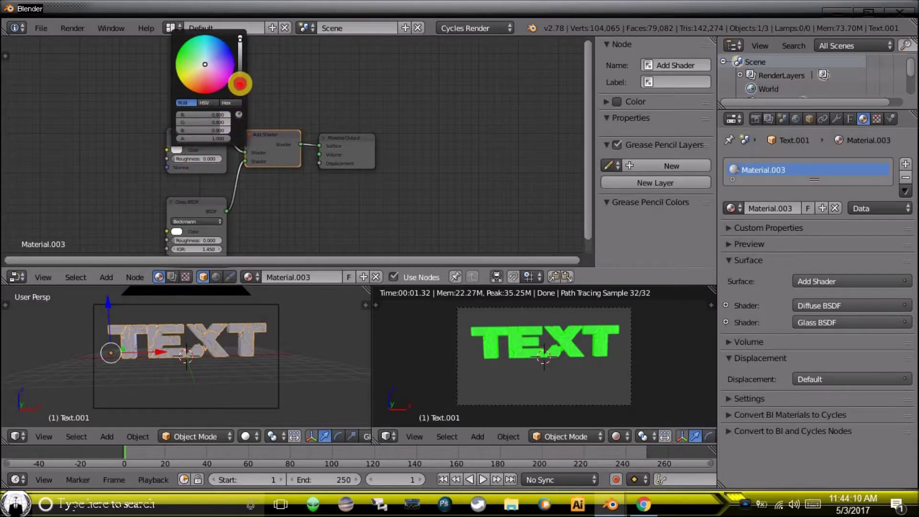
left_click(239, 83)
left_click(175, 221)
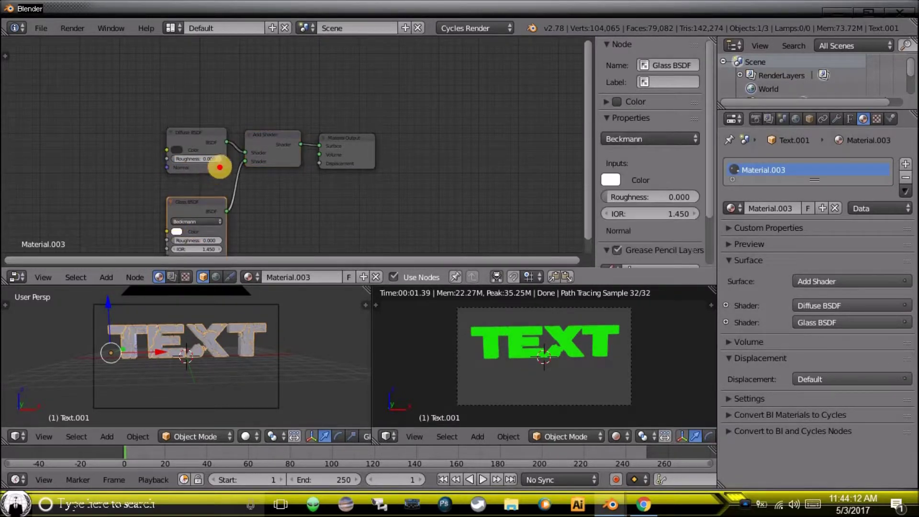
left_click(176, 231)
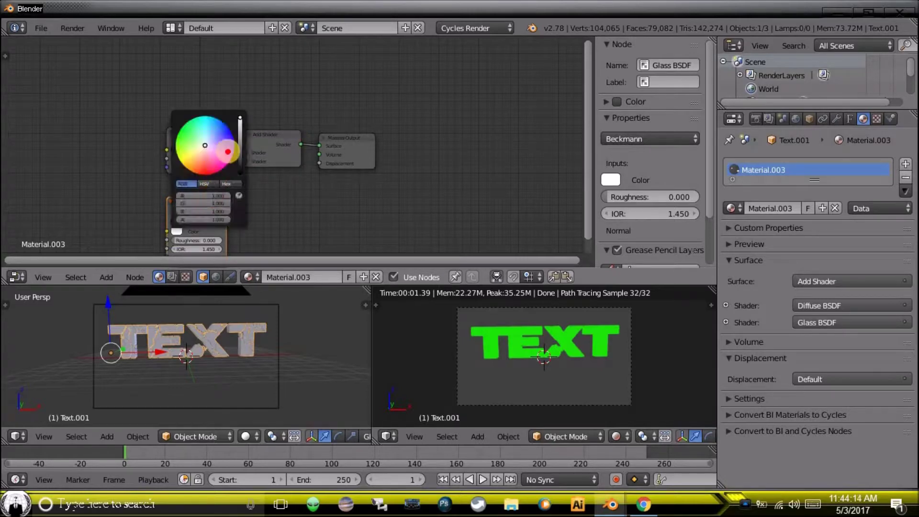
left_click(241, 159)
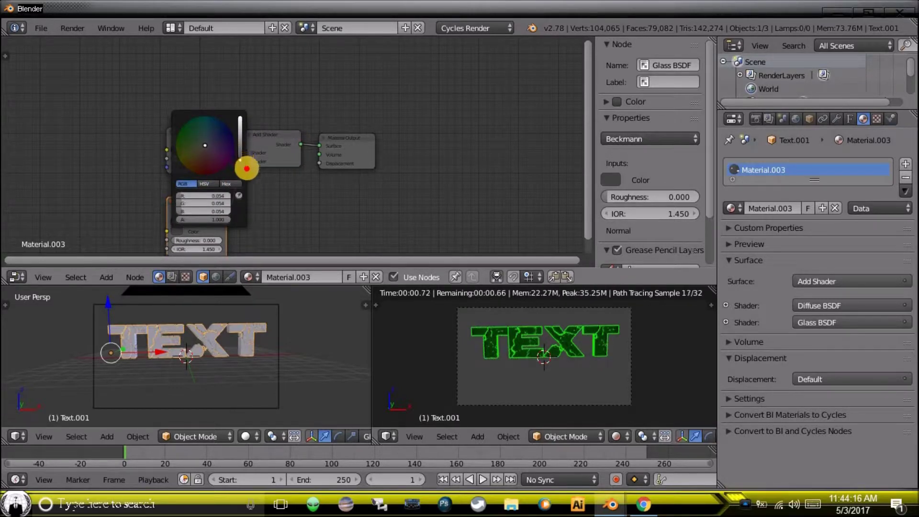
left_click(240, 166)
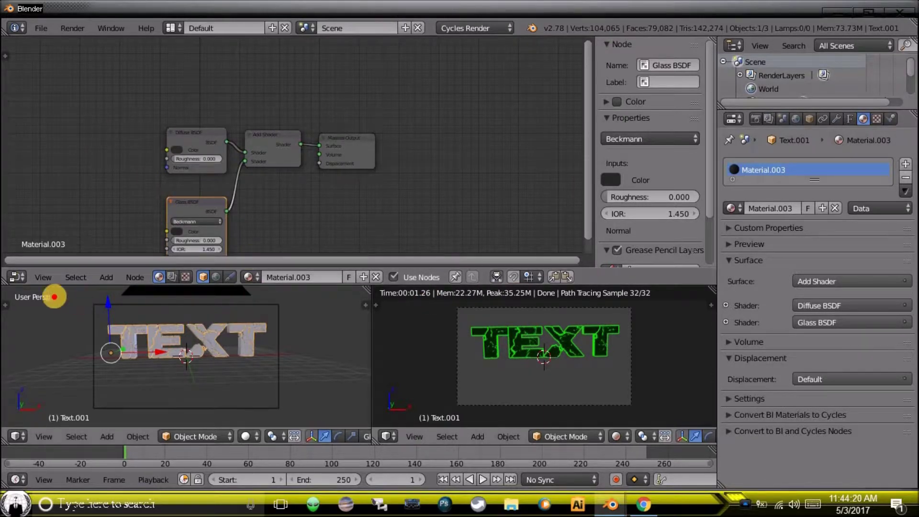
Turn the node editor into a 3D View, enable Lock Camera to View, and exit camera view
left_click(17, 271)
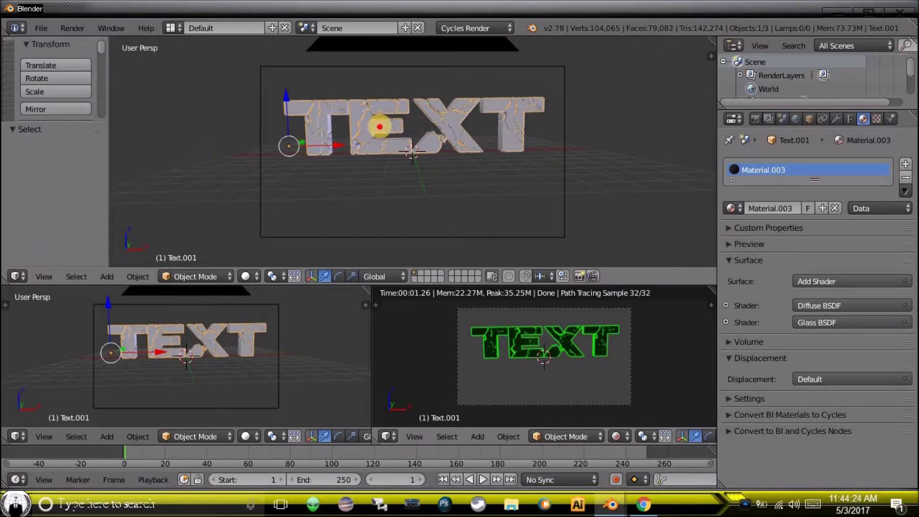
left_click(712, 55)
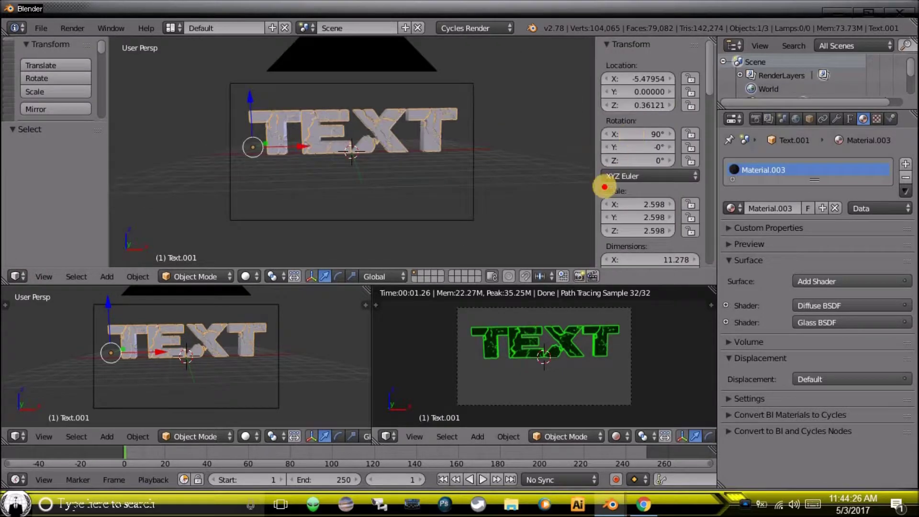
scroll(621, 185, "down", 5)
scroll(618, 185, "down", 5)
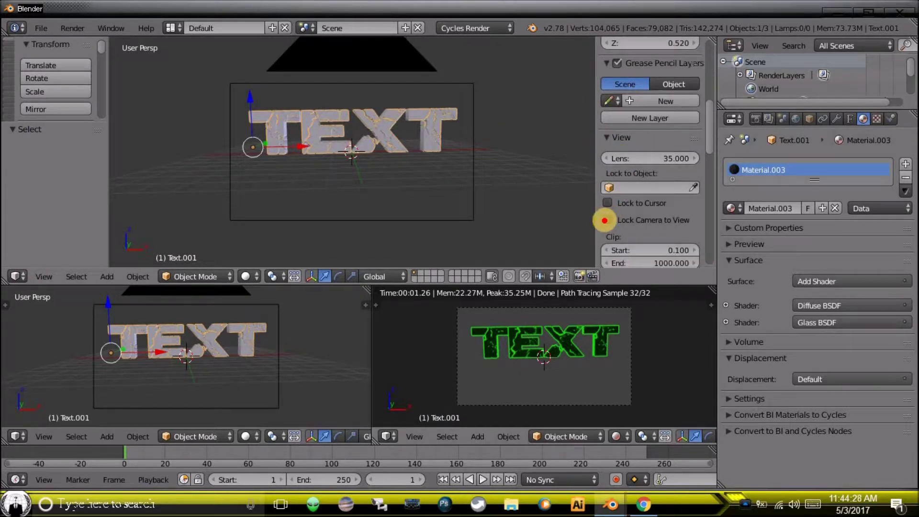
left_click(605, 219)
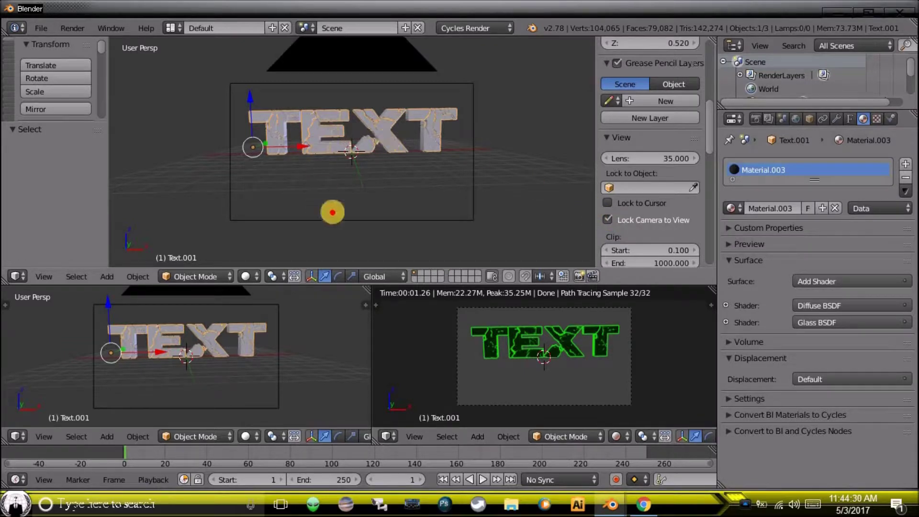
key("KP_0")
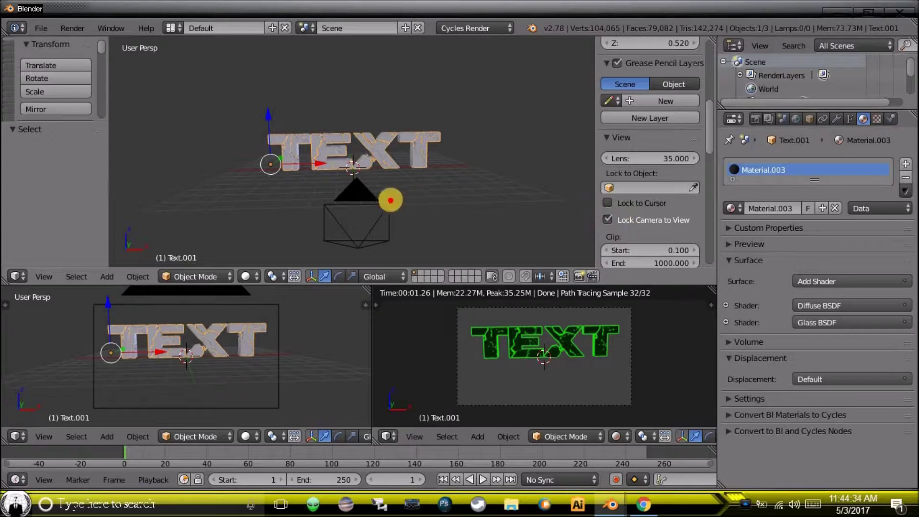
Select the camera and zoom out in camera view so TEXT sits smaller and lower
right_click(359, 197)
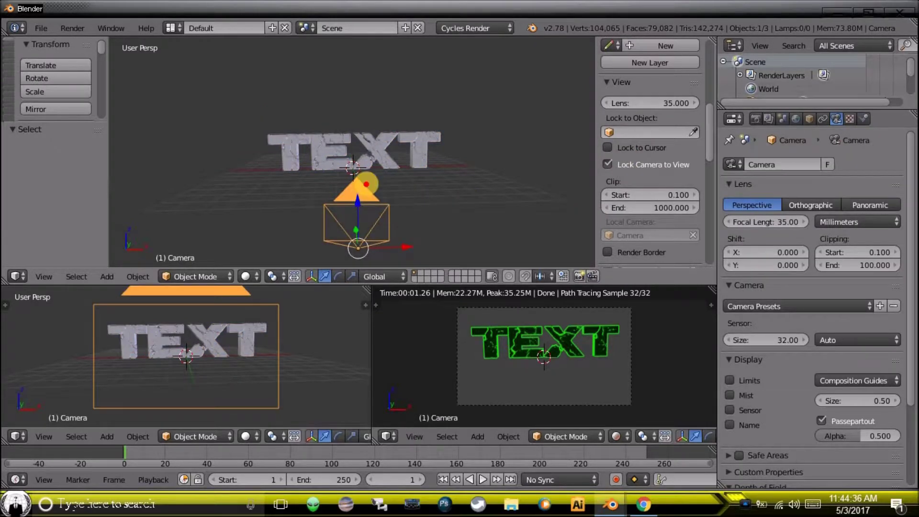
key("KP_0")
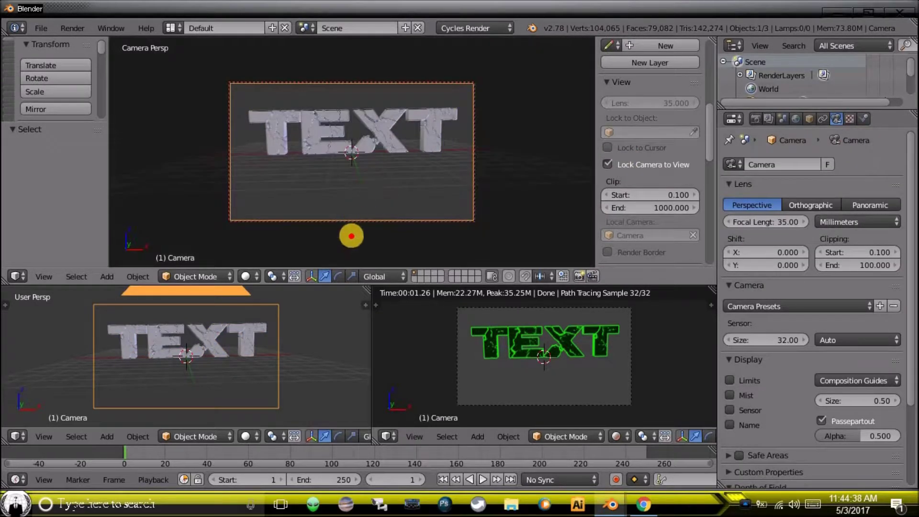
scroll(358, 244, "down", 2)
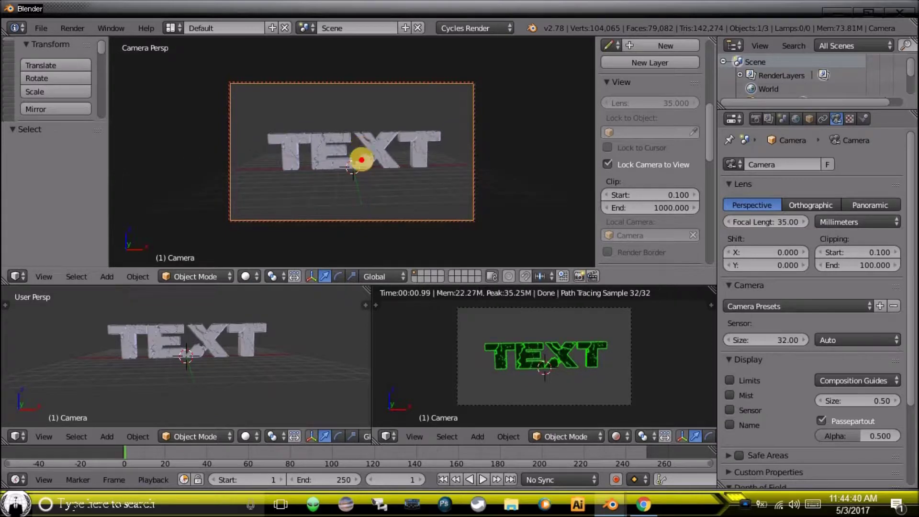
mouse_move(366, 199)
middle_mouse_down()
mouse_move(359, 174)
mouse_move(334, 158)
mouse_move(355, 168)
middle_mouse_up()
left_click(107, 276)
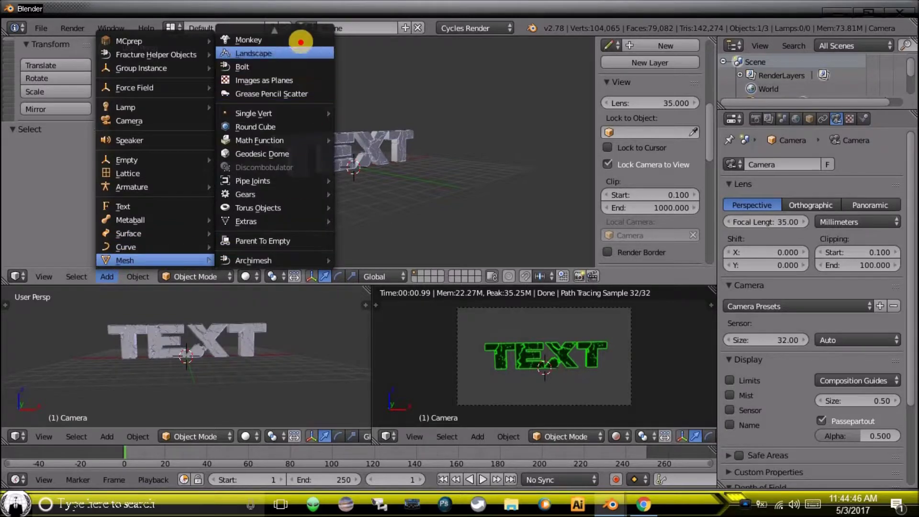
mouse_move(124, 260)
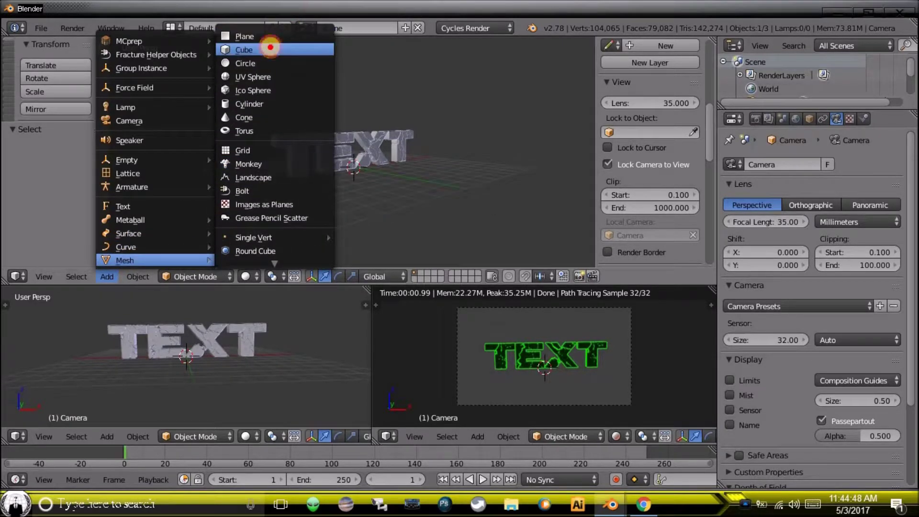
Add a cube, scale it up greatly, and raise it along Z
left_click(273, 46)
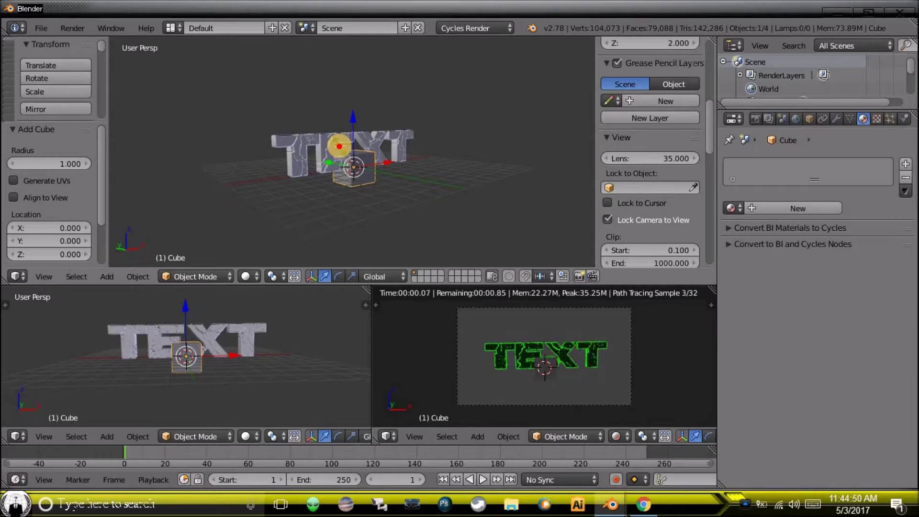
key("s")
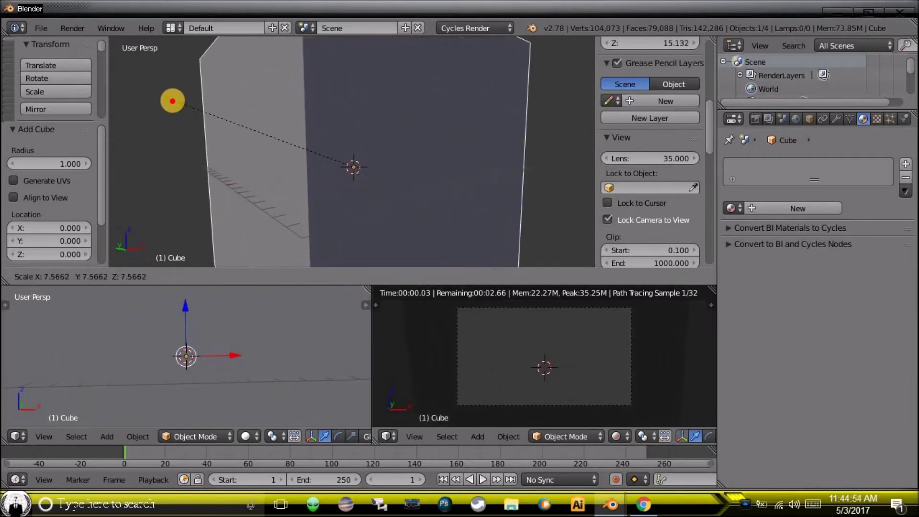
left_click(172, 100)
left_click_drag(353, 119, 353, 10)
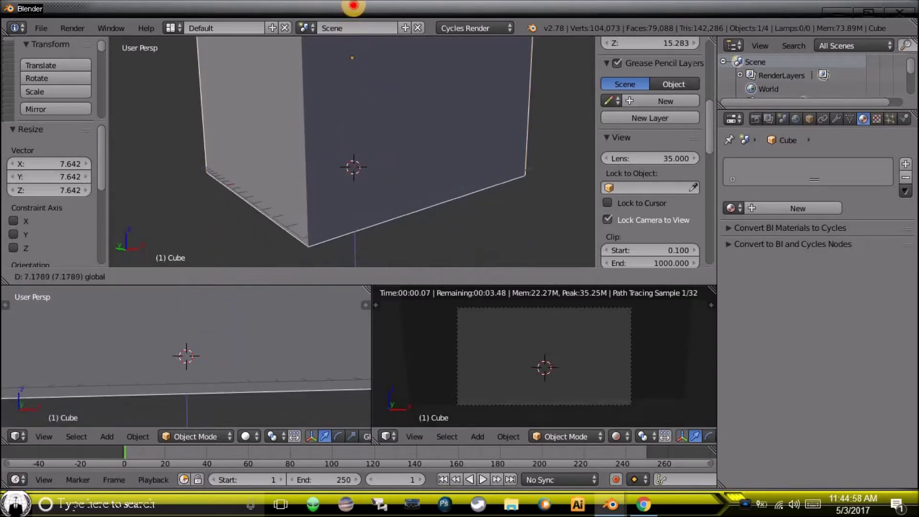
left_click_drag(353, 10, 353, 11)
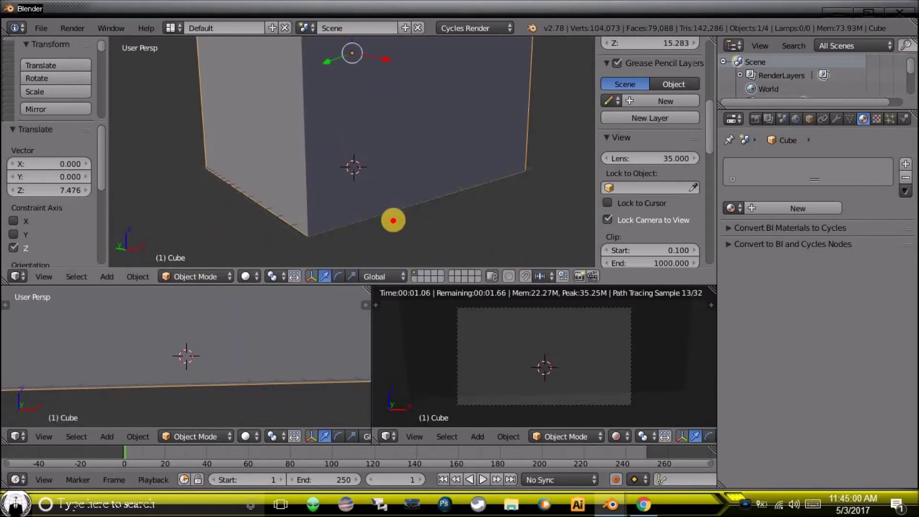
scroll(392, 218, "down", 2)
scroll(392, 218, "down", 2)
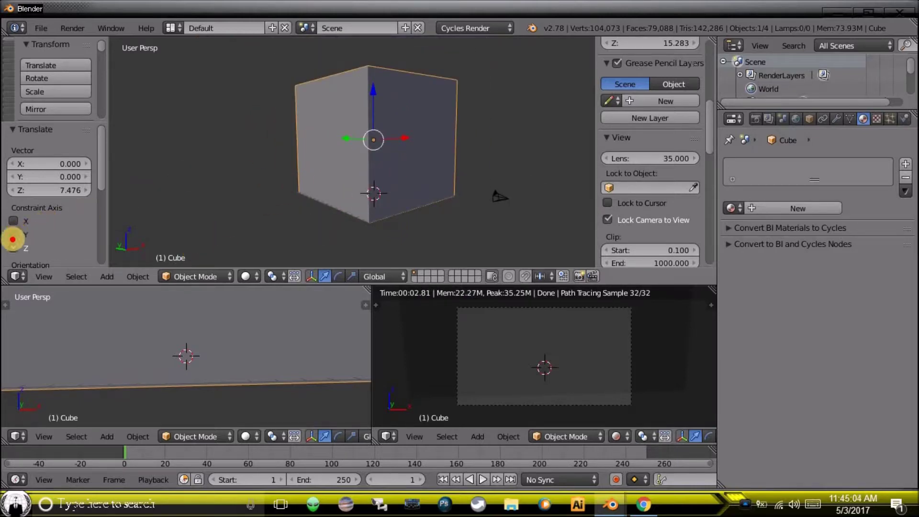
left_click(13, 238)
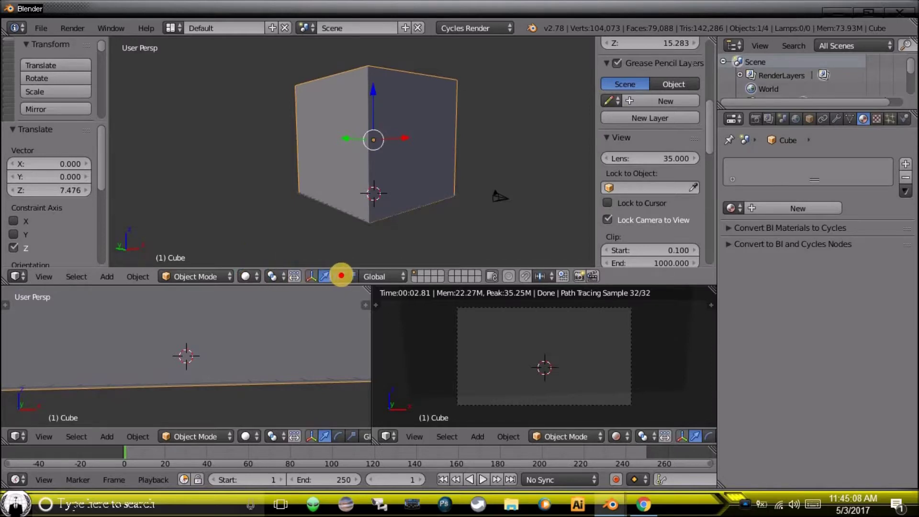
Flatten the cube to 0.516 and lower it 3.468 on Z around the TEXT
left_click(353, 274)
left_click_drag(375, 88, 372, 126)
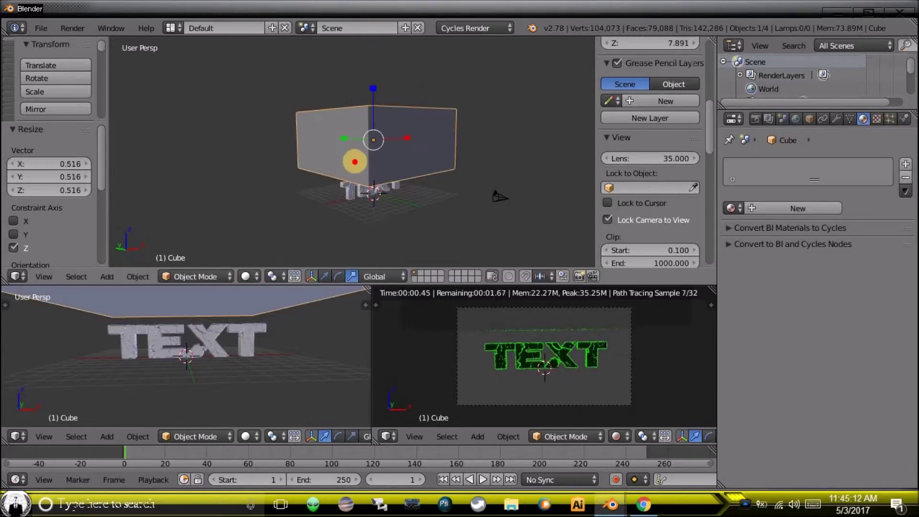
left_click(322, 272)
left_click_drag(371, 93, 375, 117)
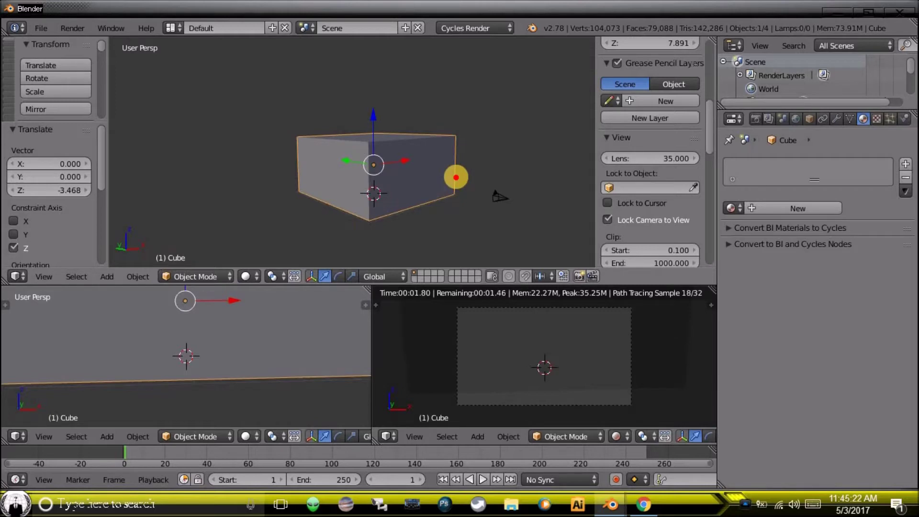
key("Tab")
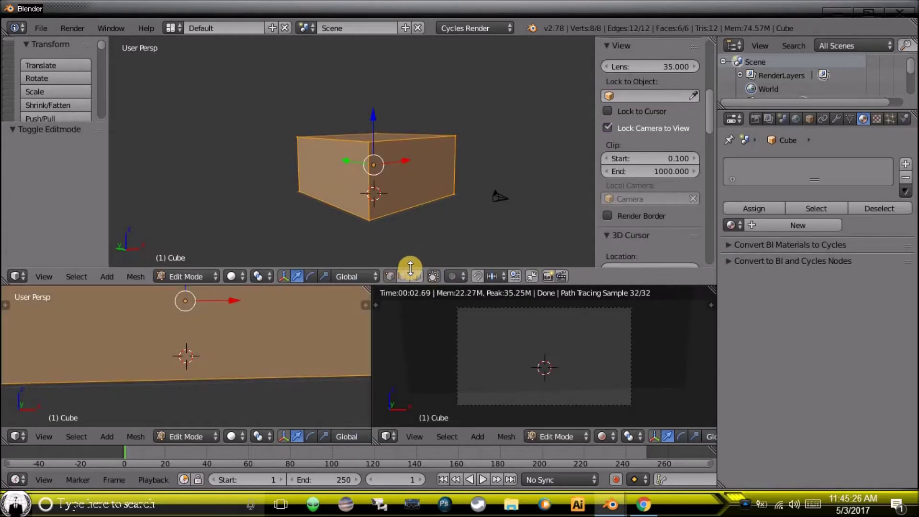
Delete the box's front face with Only Faces, undoing a mistaken edge delete, then view inside
left_click(417, 172)
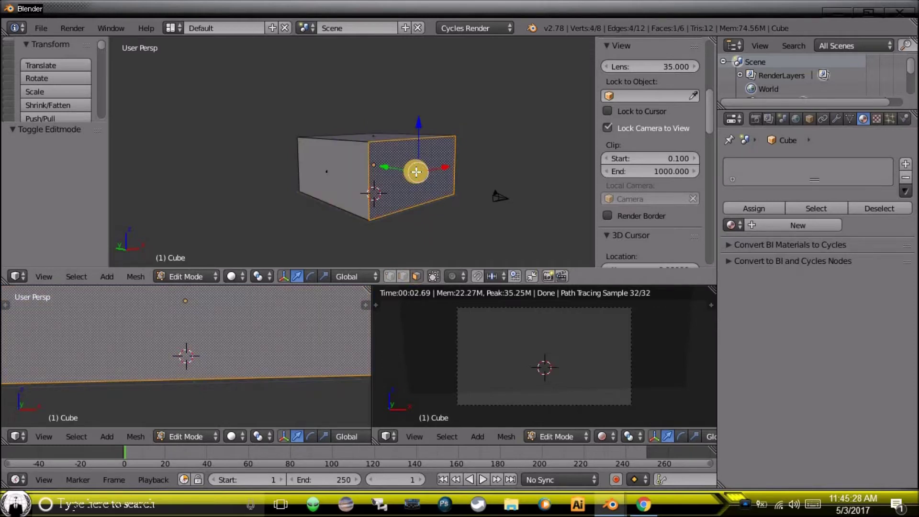
key("x")
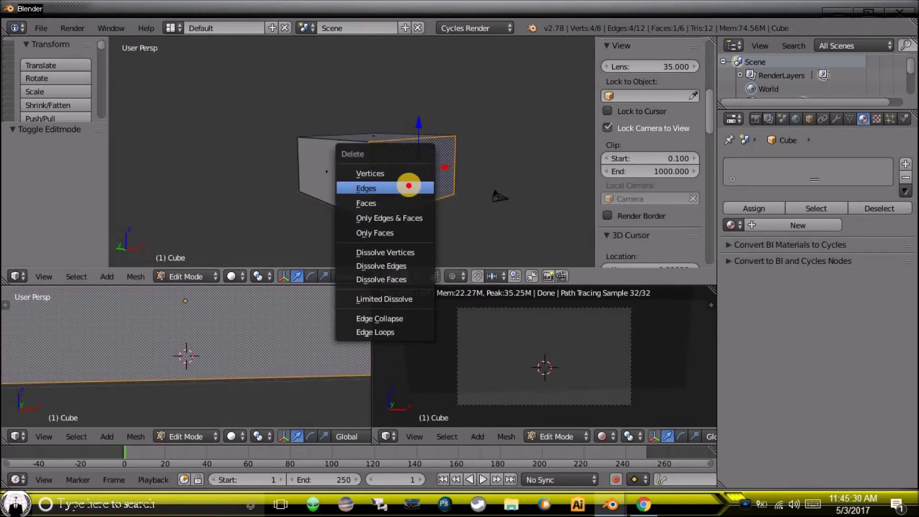
left_click(408, 187)
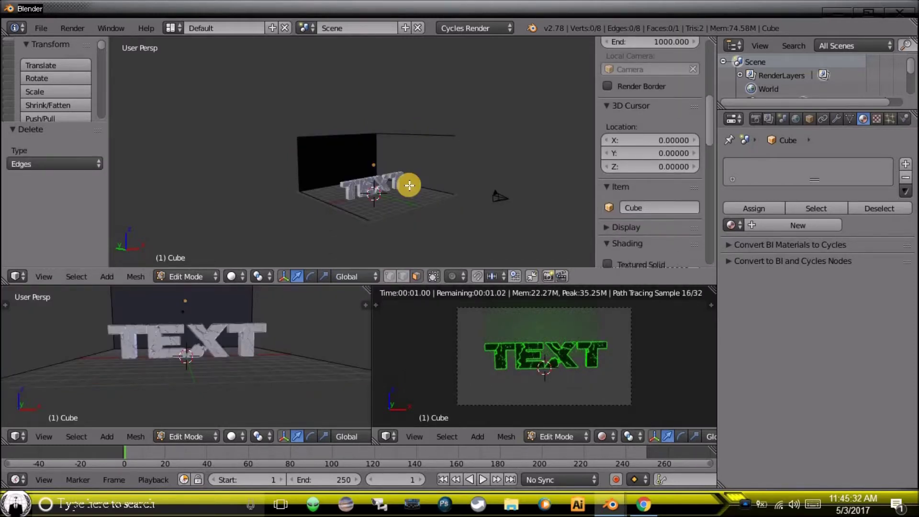
key("ctrl+z")
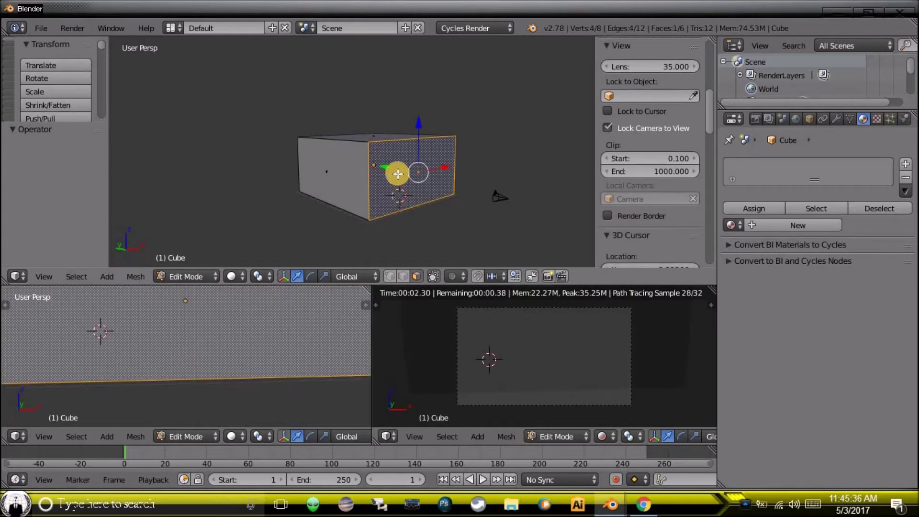
left_click(397, 173)
key("x")
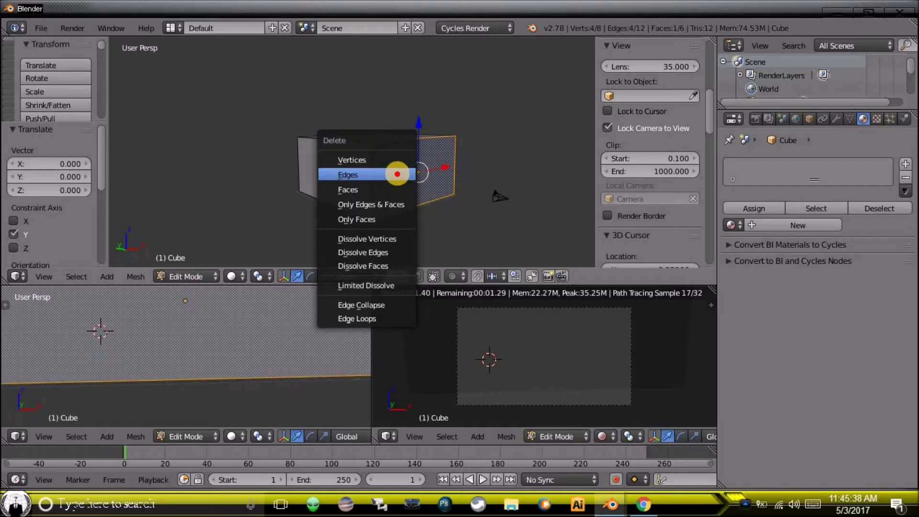
left_click(380, 218)
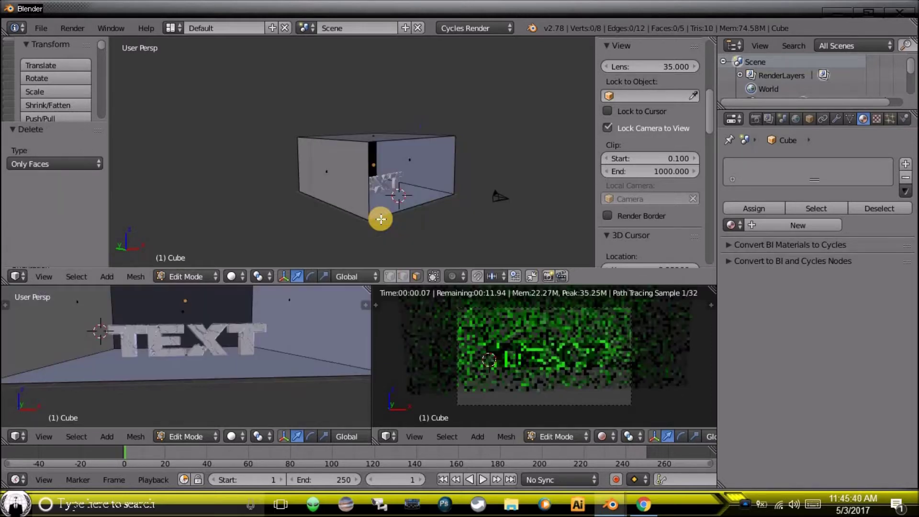
mouse_move(411, 216)
middle_mouse_down()
mouse_move(376, 205)
mouse_move(382, 192)
mouse_move(431, 226)
middle_mouse_up()
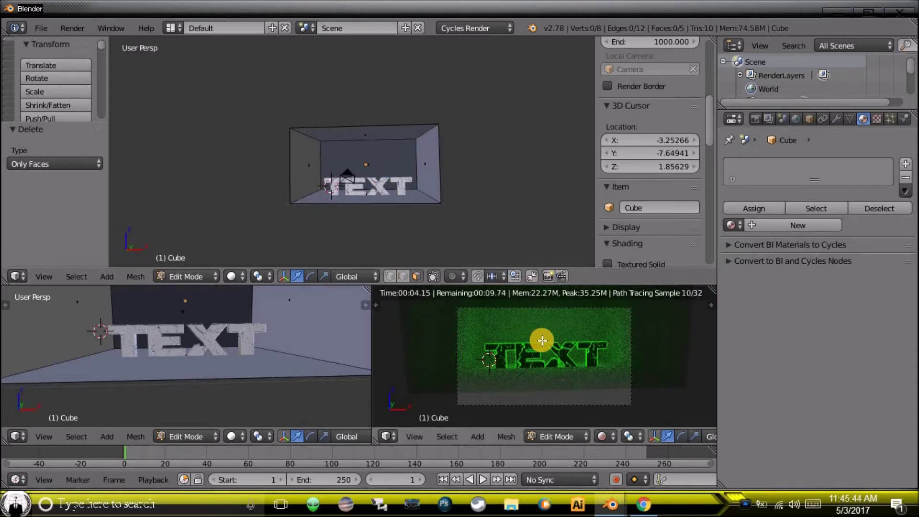
Look through the camera, set the preview to Bounding Box shading, and enlarge the camera view
left_click(71, 277)
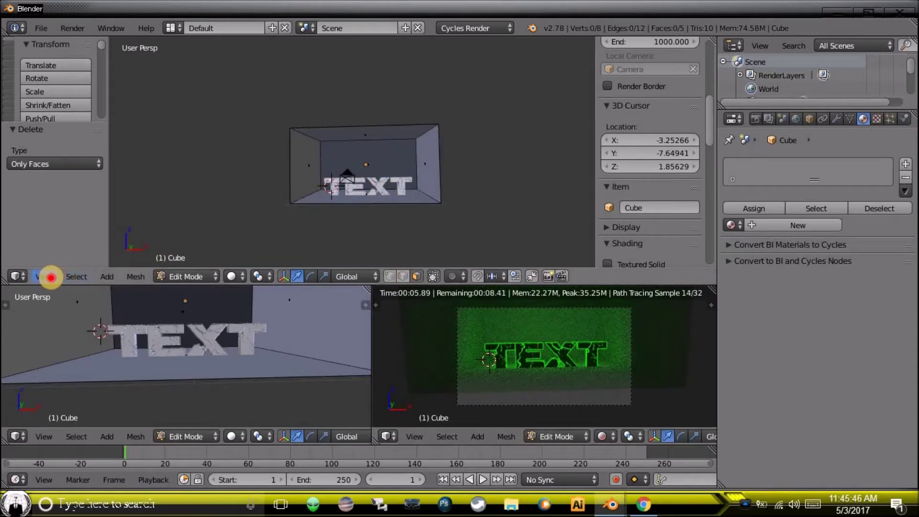
left_click(51, 277)
left_click(61, 225)
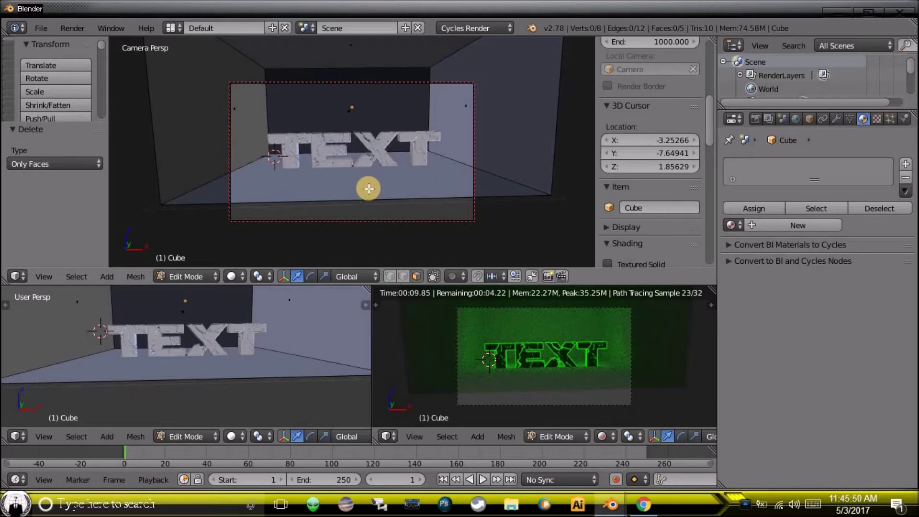
scroll(369, 188, "up", 2, "shift")
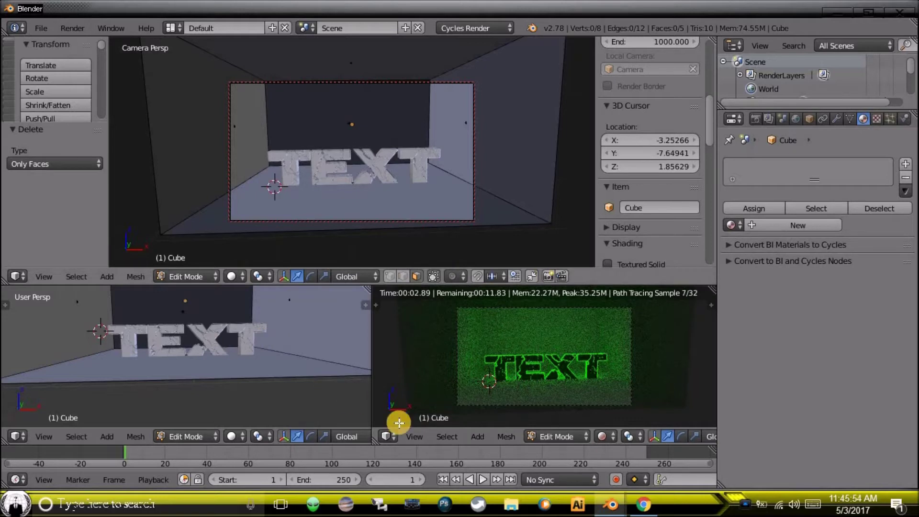
left_click(605, 440)
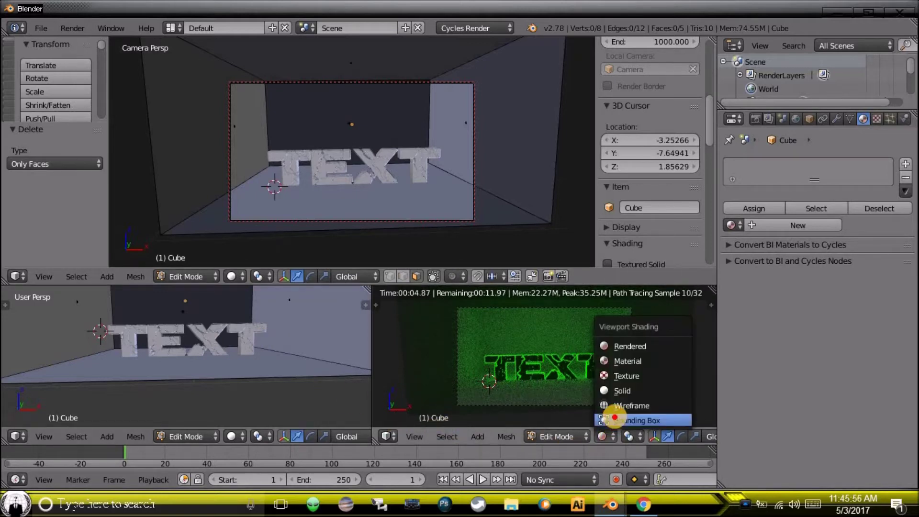
left_click(611, 417)
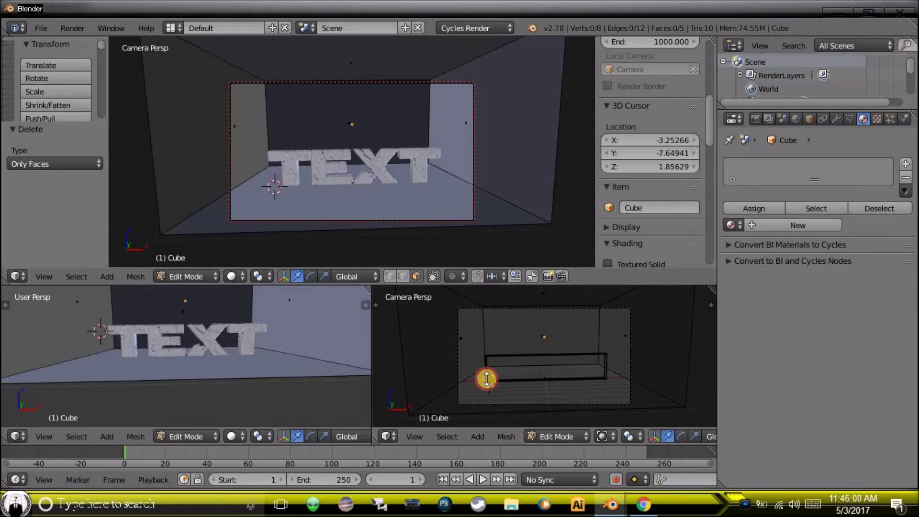
left_click_drag(489, 283, 488, 428)
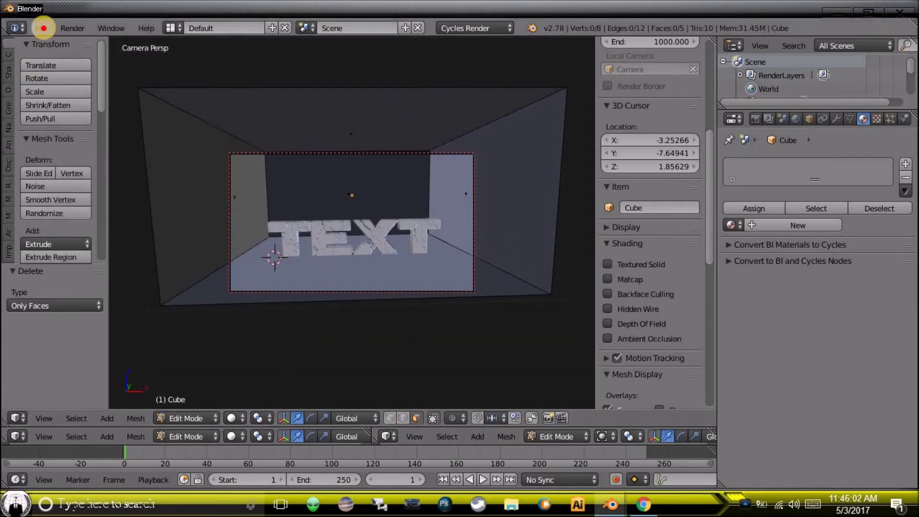
Start the final Cycles render of the camera shot via Render Image
left_click(43, 28)
mouse_move(72, 28)
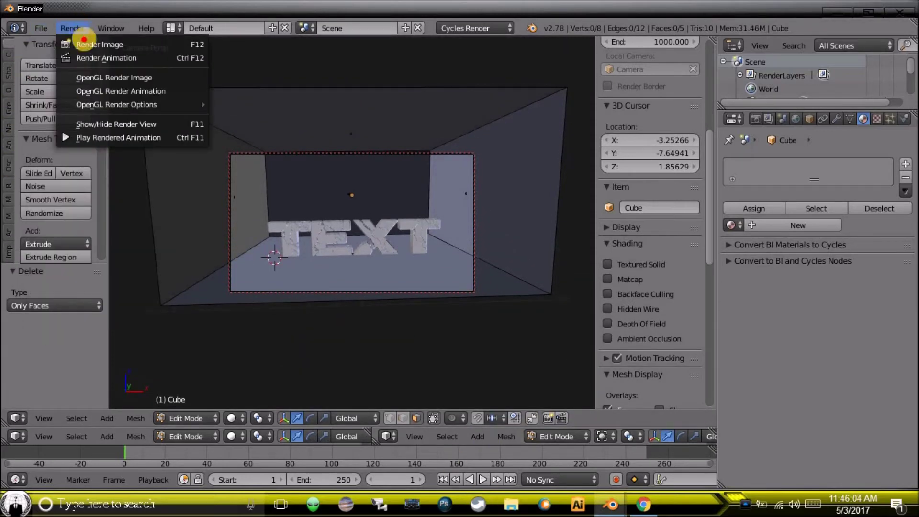
left_click(84, 42)
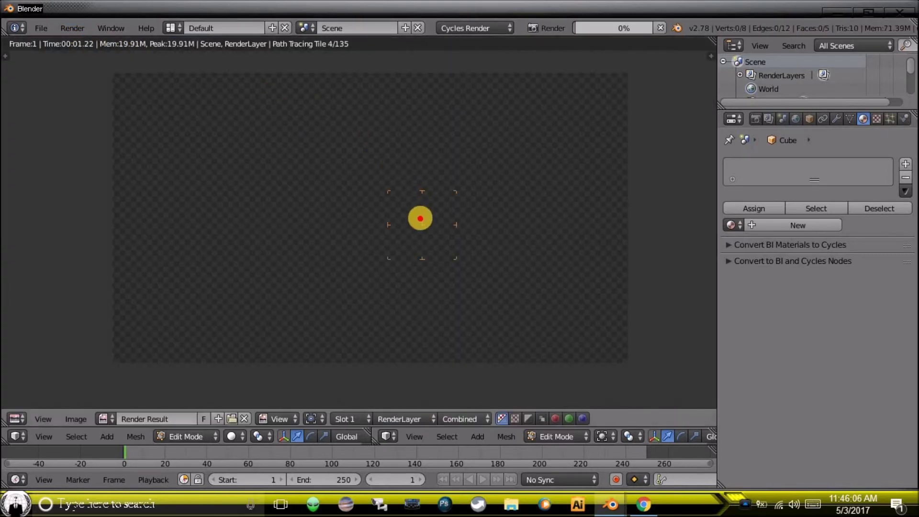